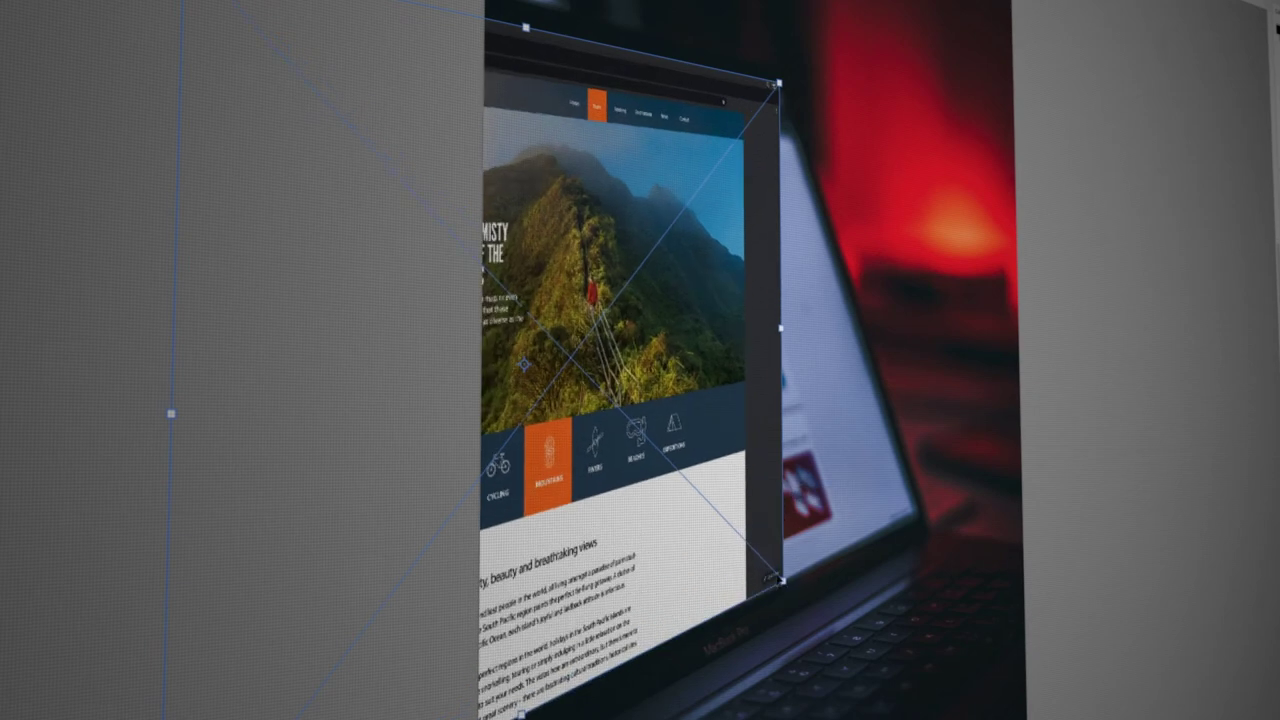
pyautogui.rightClick(634, 178)
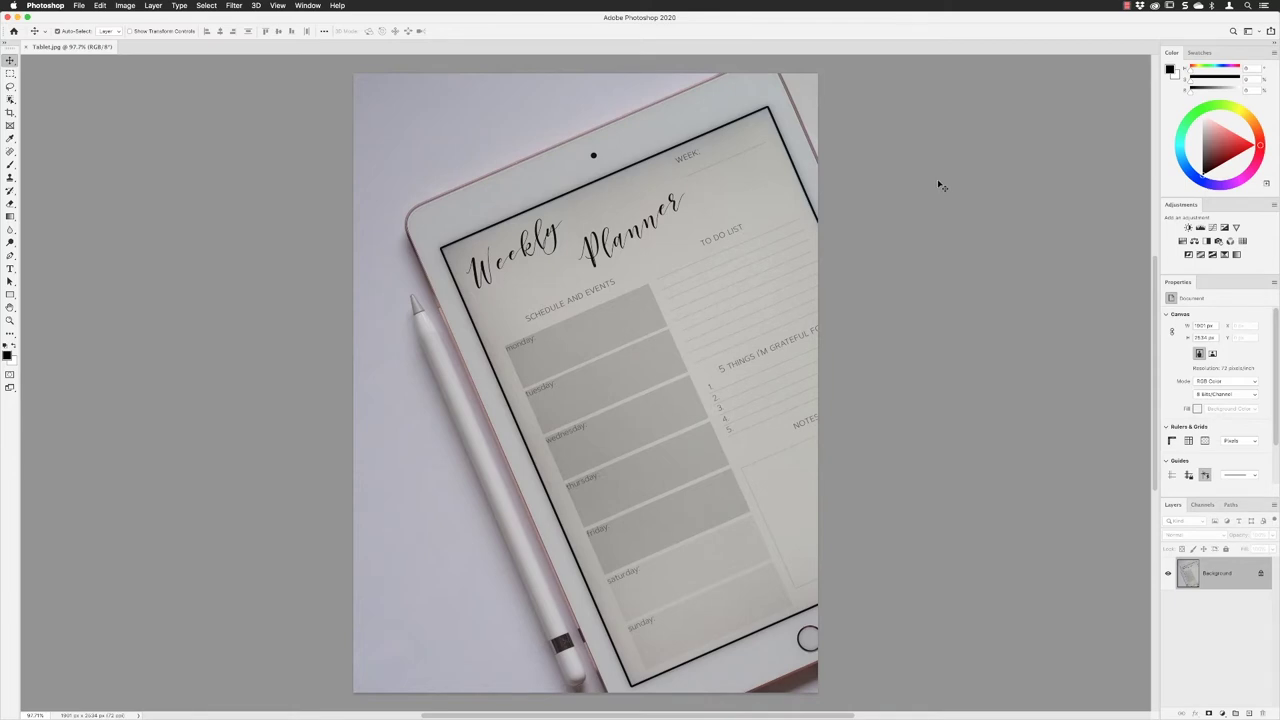
# Place Mockup_iPad.psd from the Mockups folder into the Tablet.jpg document as a linked smart object.
pyautogui.click(79, 6)
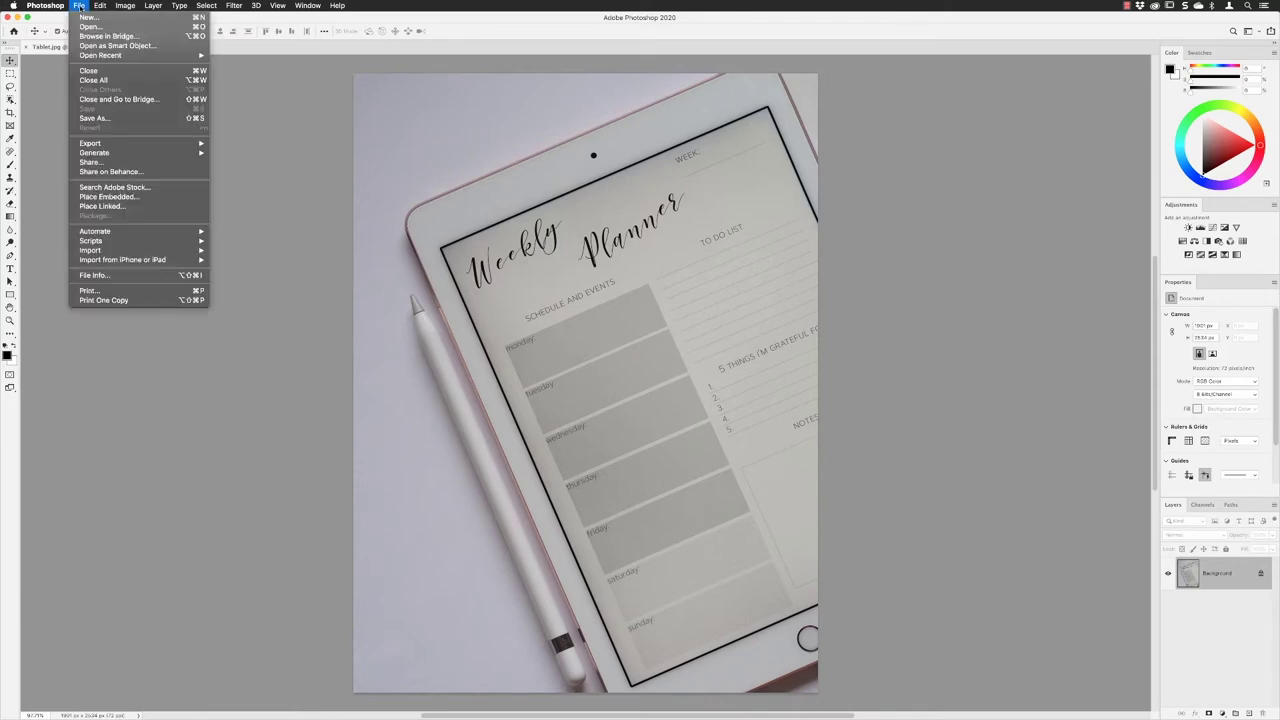
pyautogui.click(136, 207)
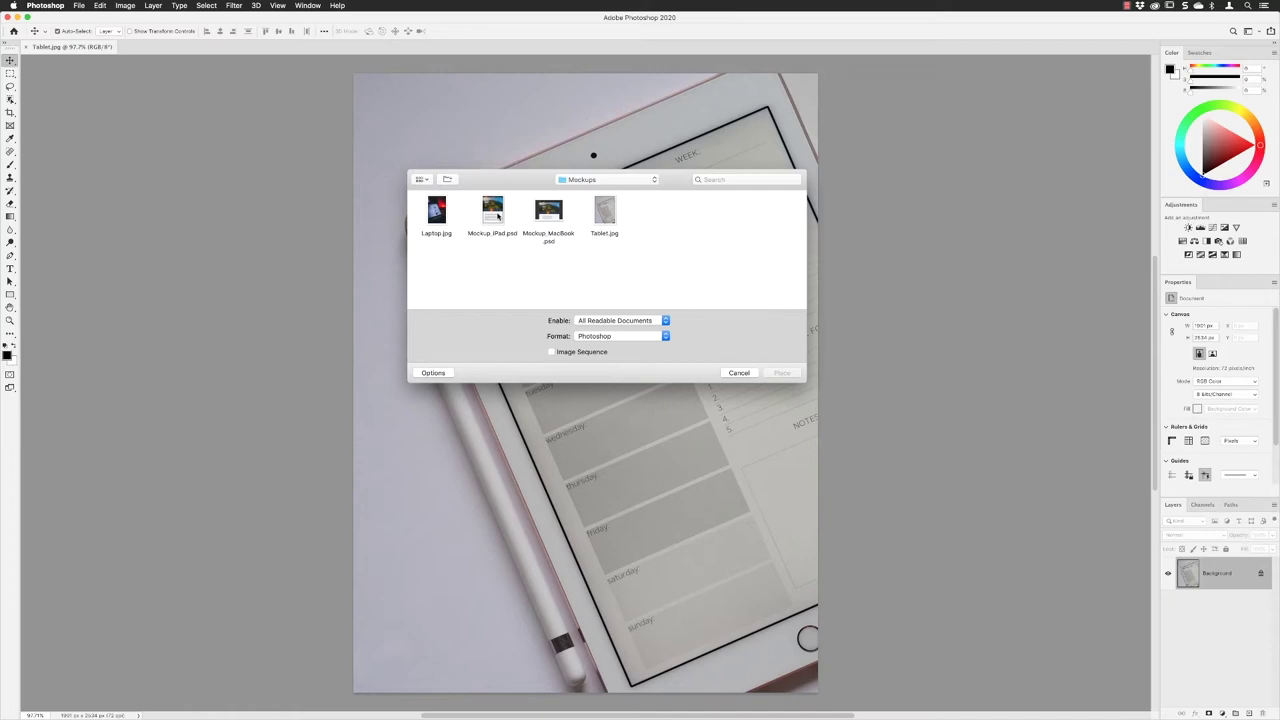
pyautogui.click(496, 214)
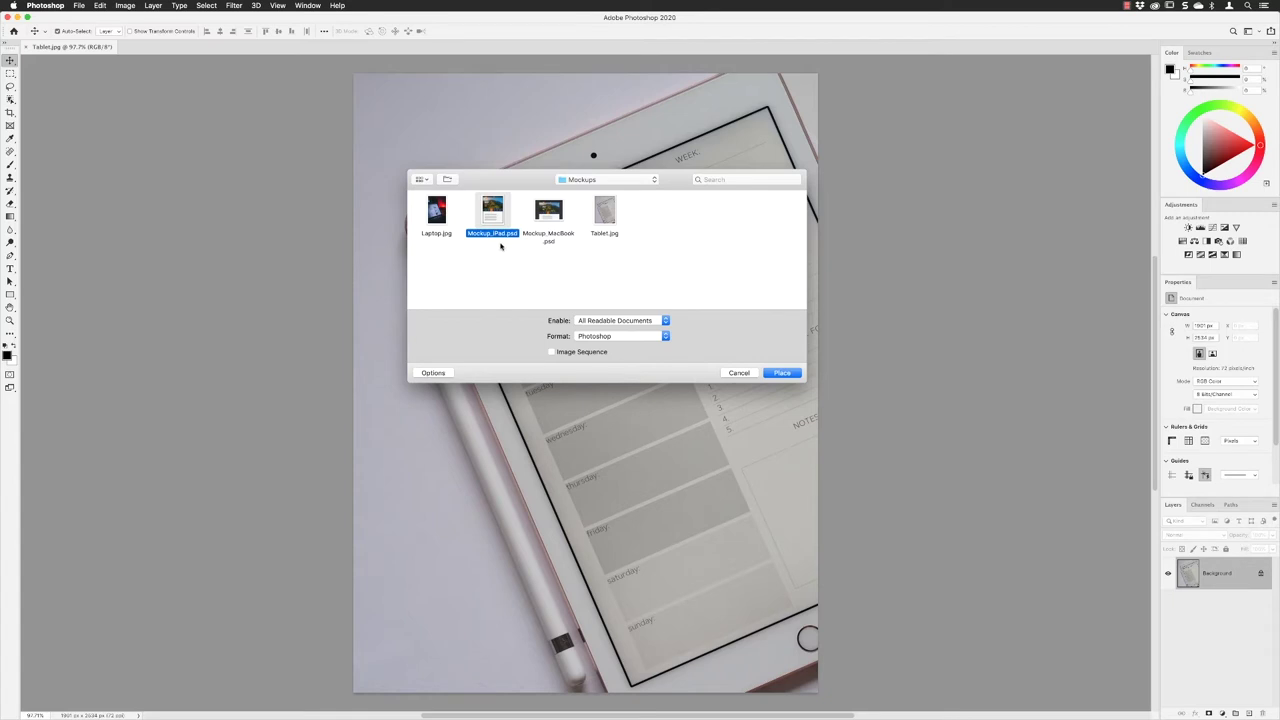
pyautogui.click(775, 374)
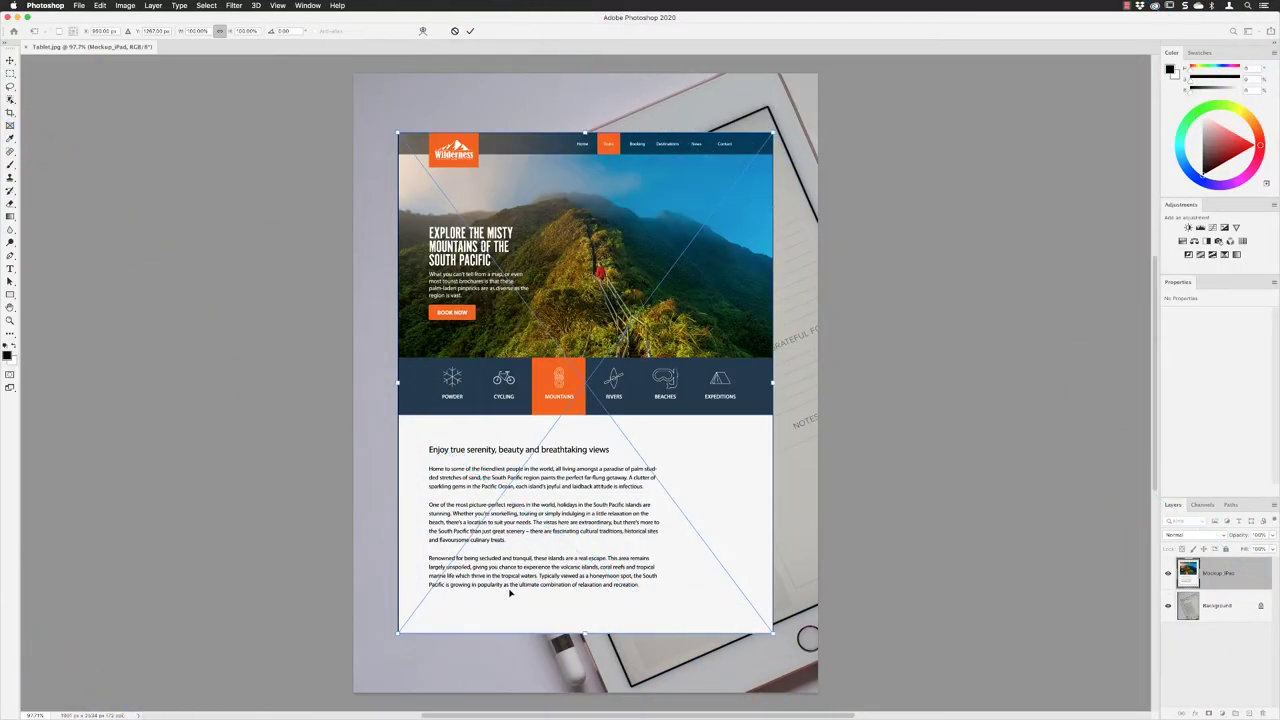
# Move the placed iPad mockup so its lower-left corner meets the lower-left corner of the tablet's screen.
pyautogui.moveTo(509, 594); pyautogui.dragTo(735, 636)
pyautogui.scroll(10, 630, 676)
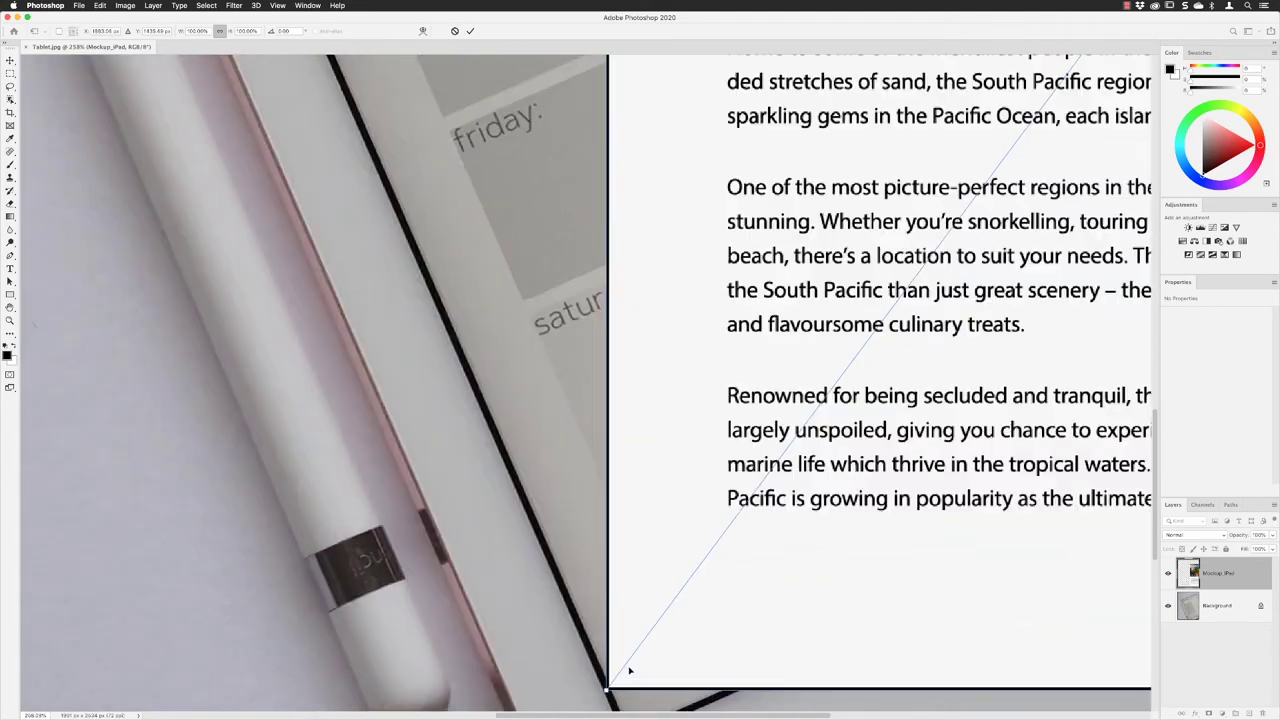
pyautogui.scroll(-10, 542, 344)
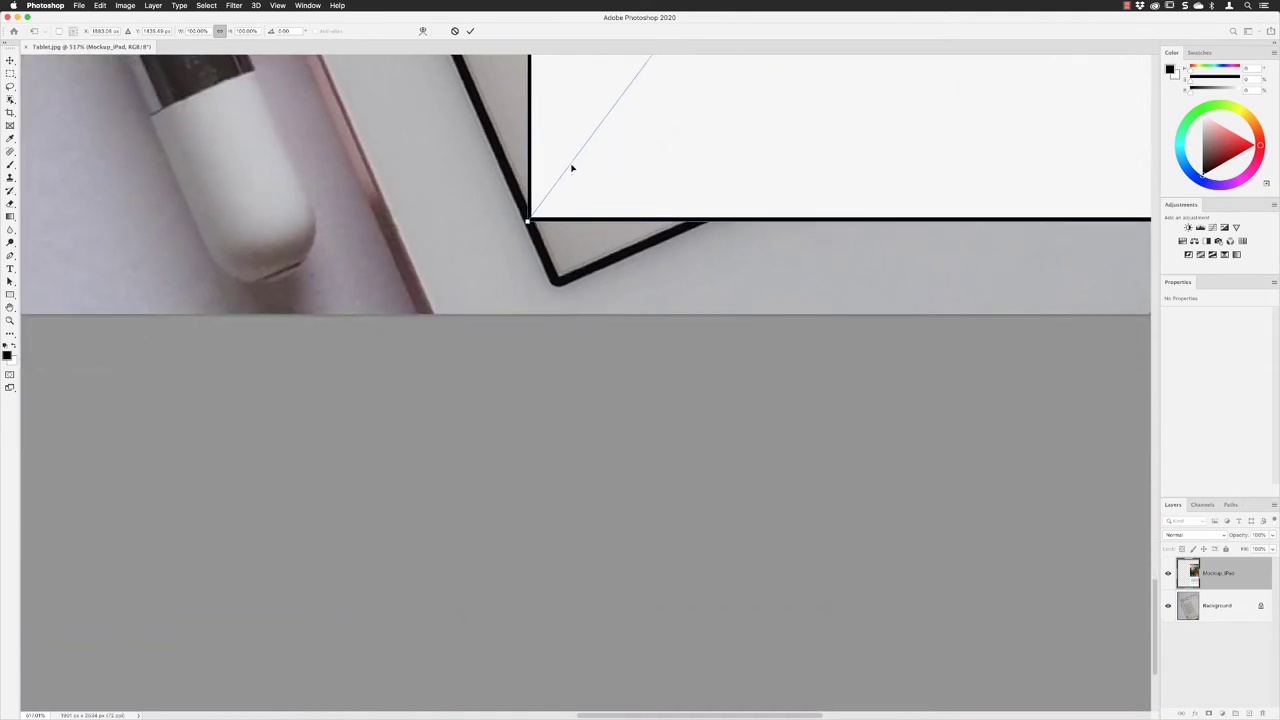
pyautogui.moveTo(577, 174); pyautogui.dragTo(606, 233)
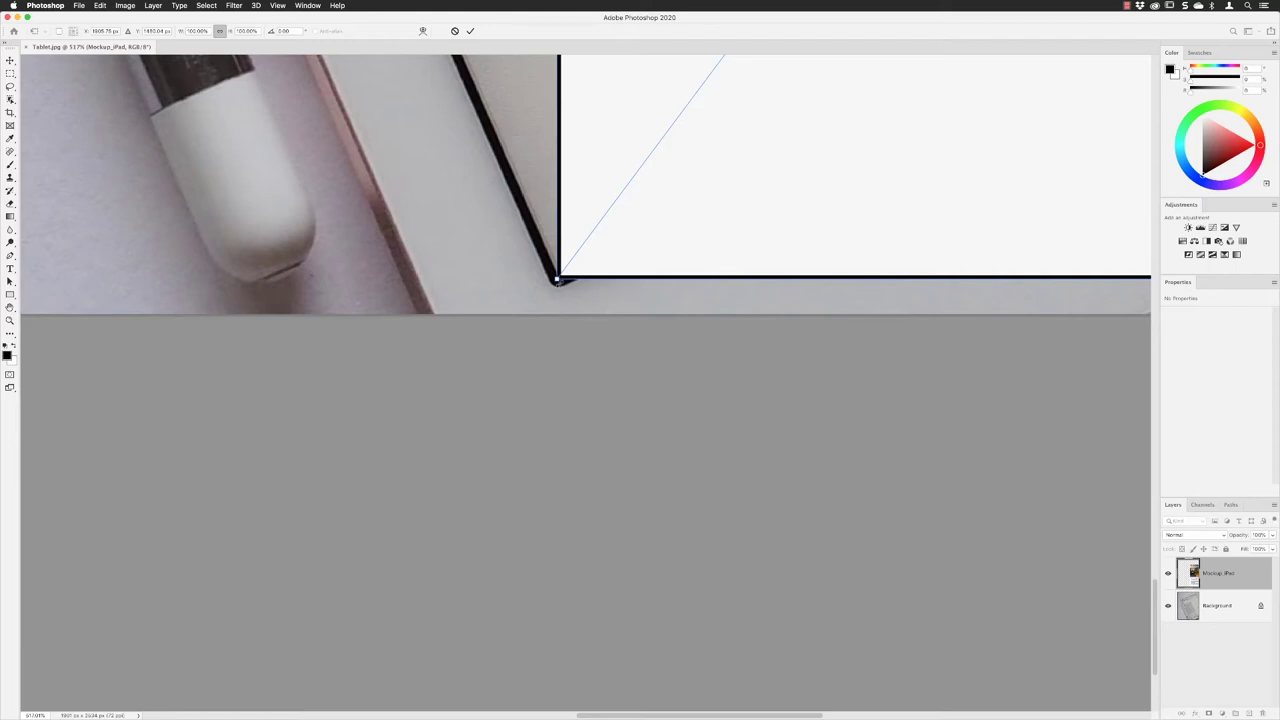
# Set the transform reference point to the mockup's lower-left corner and rotate it about -23.5 degrees to match the tablet's tilt.
pyautogui.click(59, 32)
pyautogui.click(70, 35)
pyautogui.scroll(-3, 571, 210)
pyautogui.scroll(-5, 571, 213)
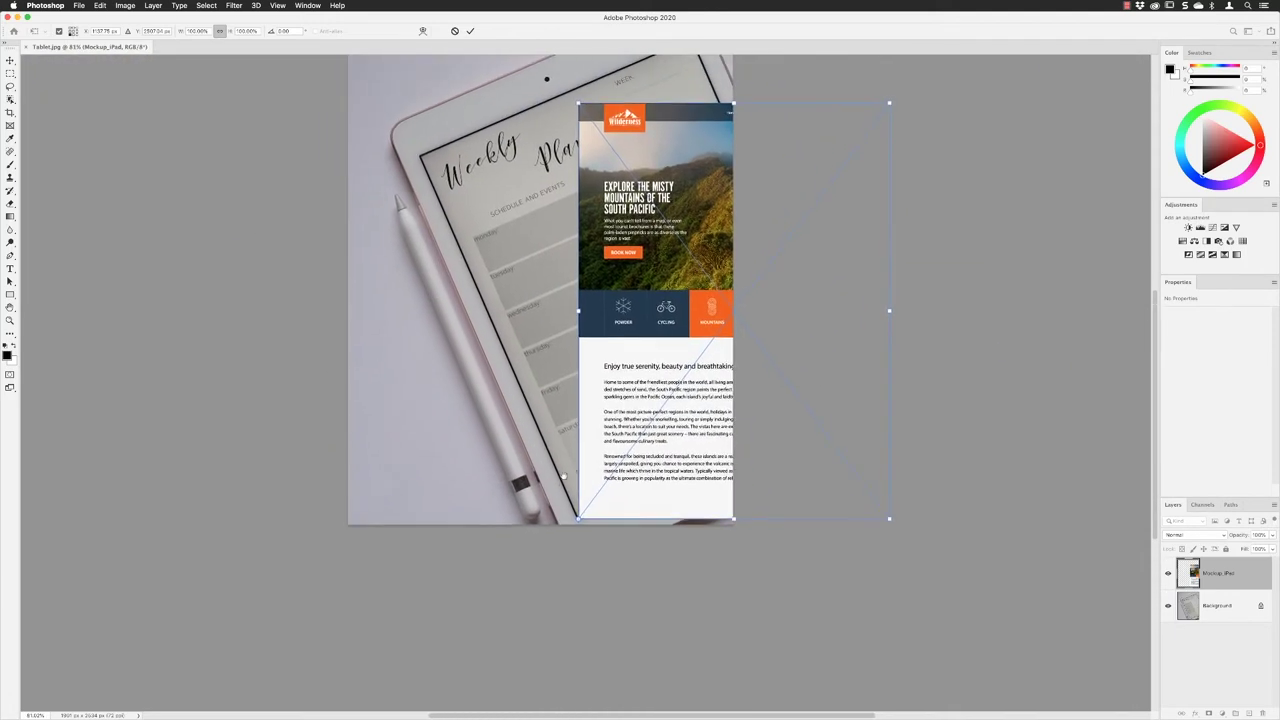
pyautogui.scroll(2, 564, 470)
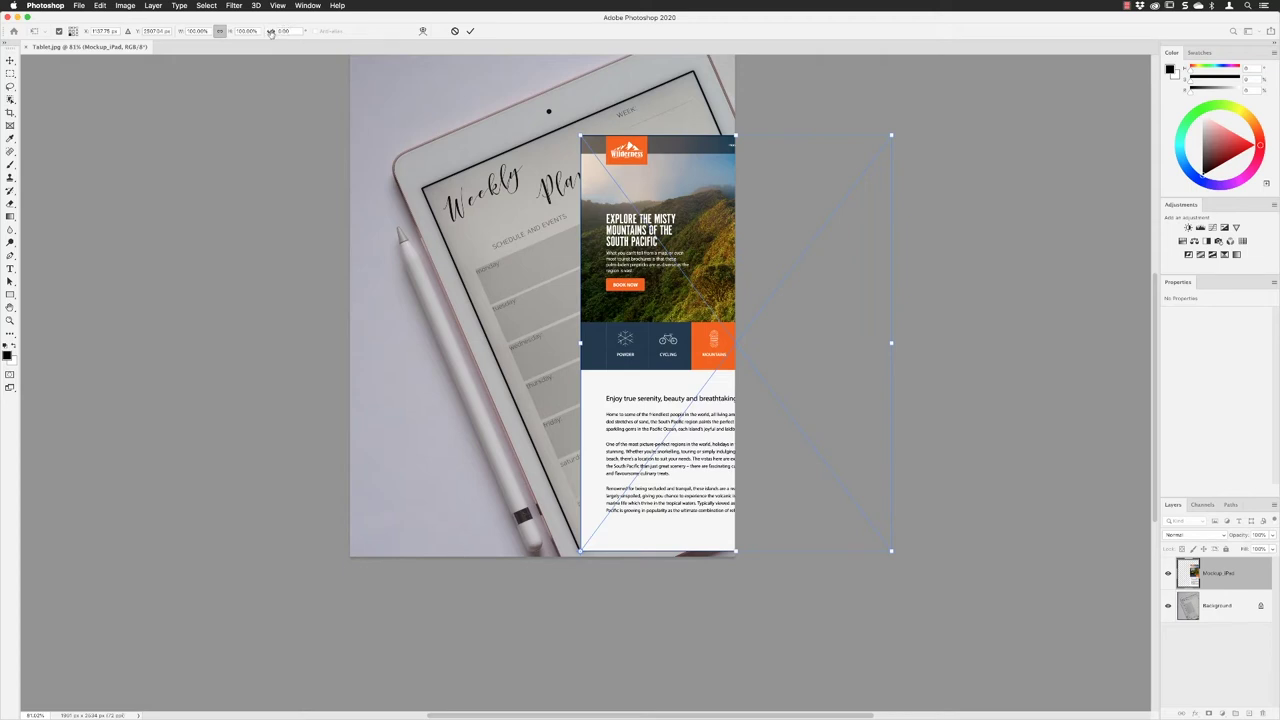
pyautogui.moveTo(270, 32); pyautogui.dragTo(164, 74)
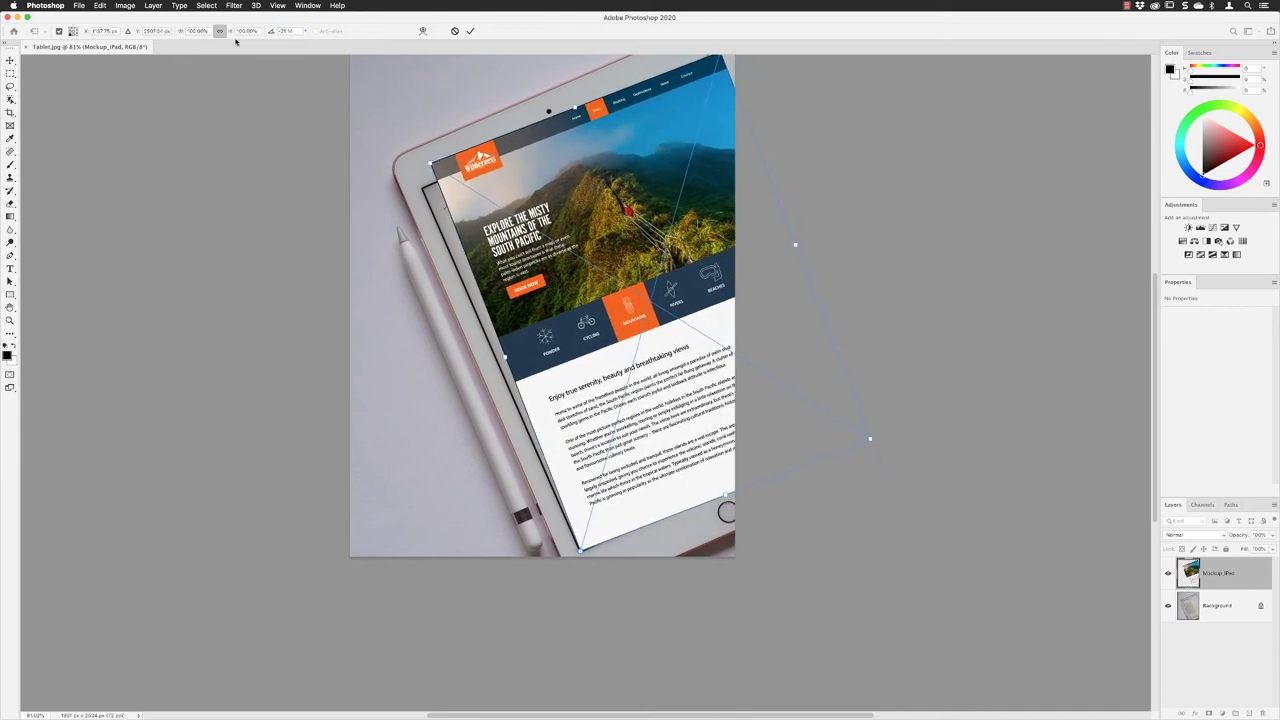
pyautogui.moveTo(268, 36); pyautogui.dragTo(149, 55)
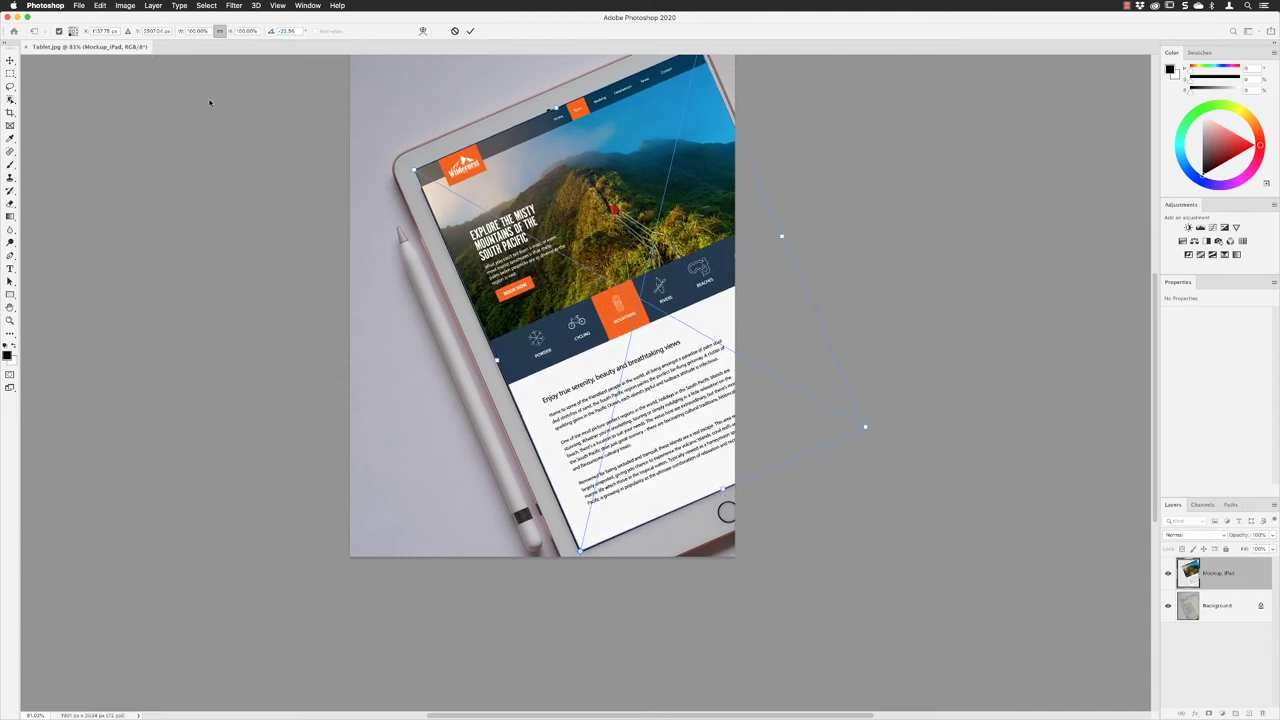
# Scale the iPad mockup proportionally to 95% to fit the tablet's screen and commit the transform.
pyautogui.scroll(3, 595, 203)
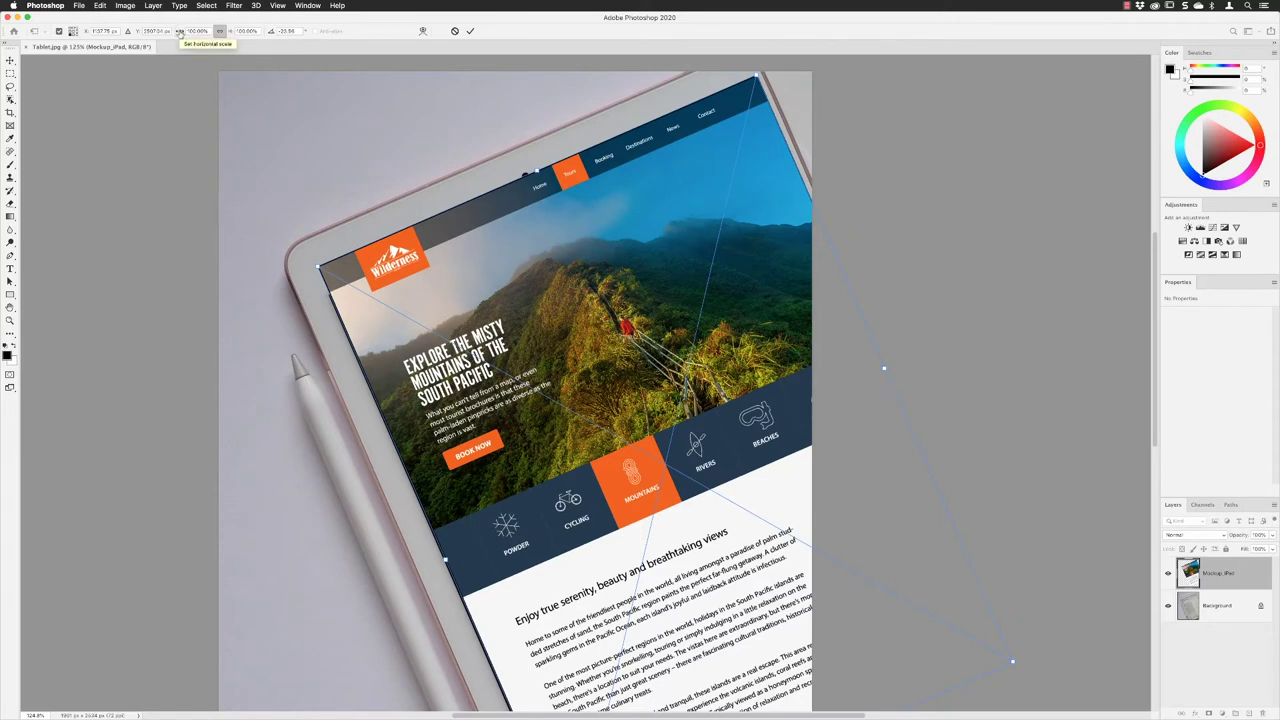
pyautogui.moveTo(178, 31); pyautogui.dragTo(178, 32)
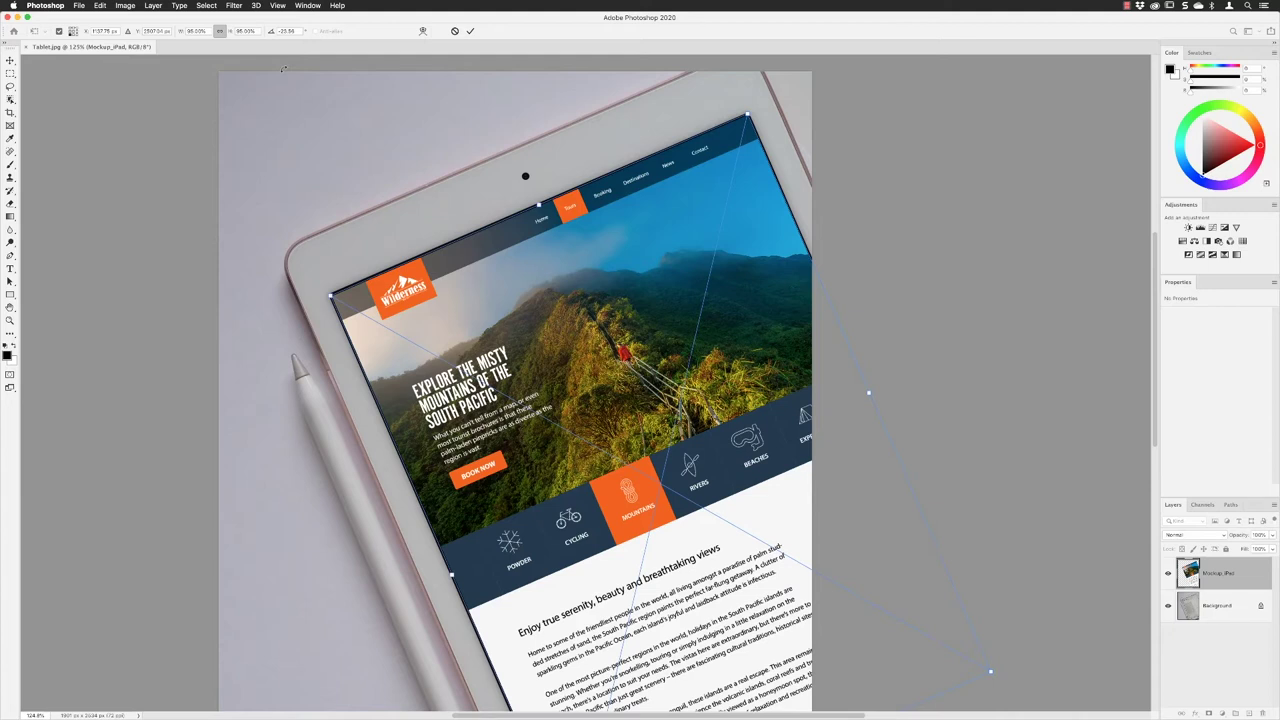
pyautogui.click(471, 31)
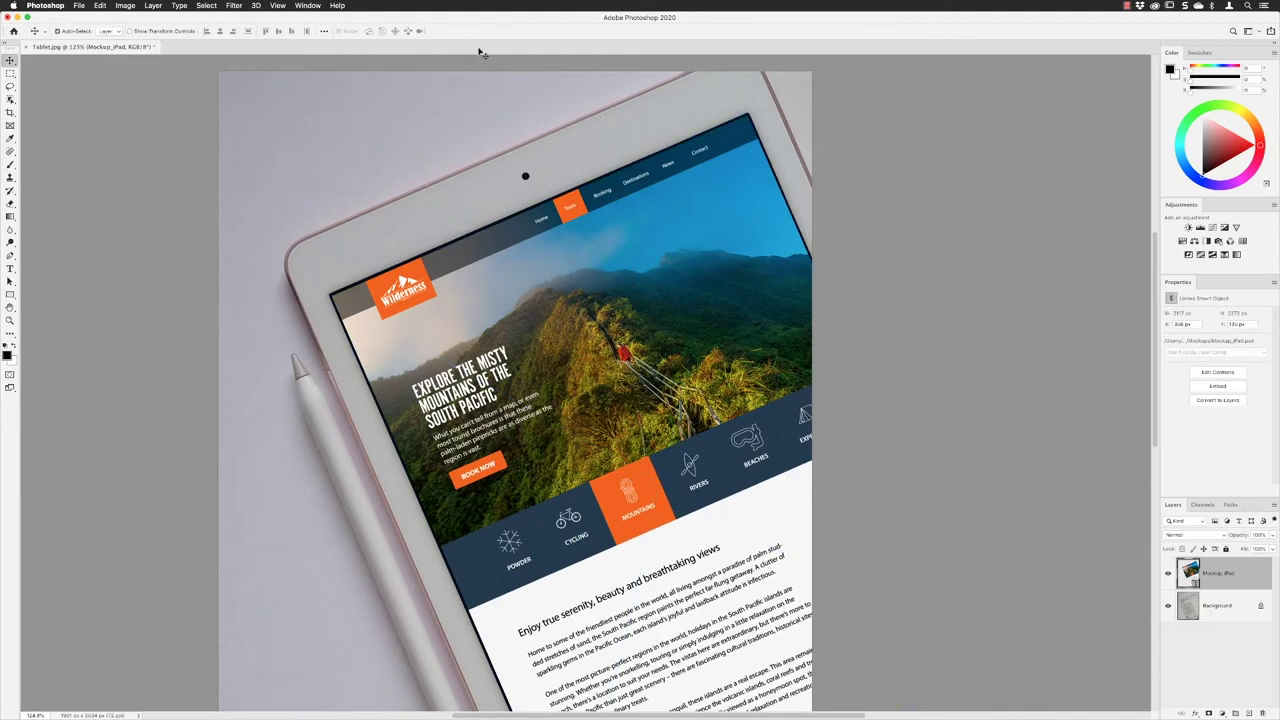
# Apply a black Multiply Inner Shadow with about 90% opacity and a small size to the Mockup_iPad layer.
pyautogui.scroll(-3, 567, 321)
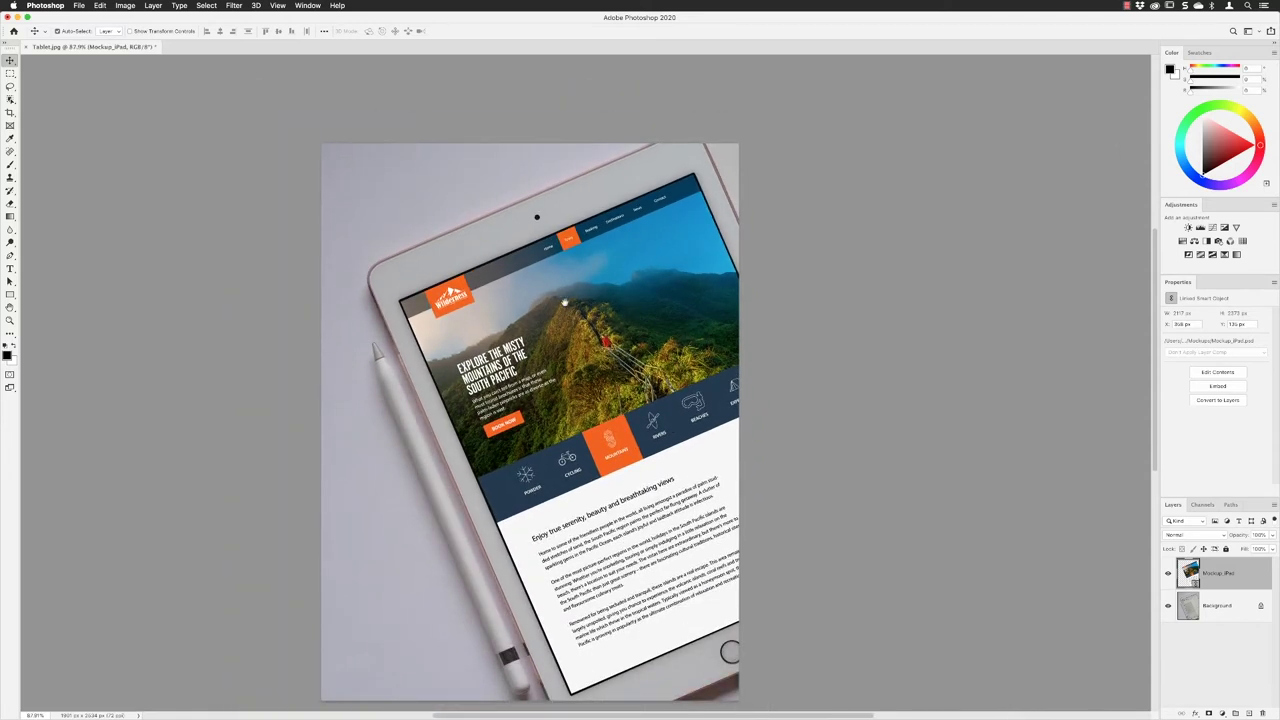
pyautogui.scroll(-3, 565, 302)
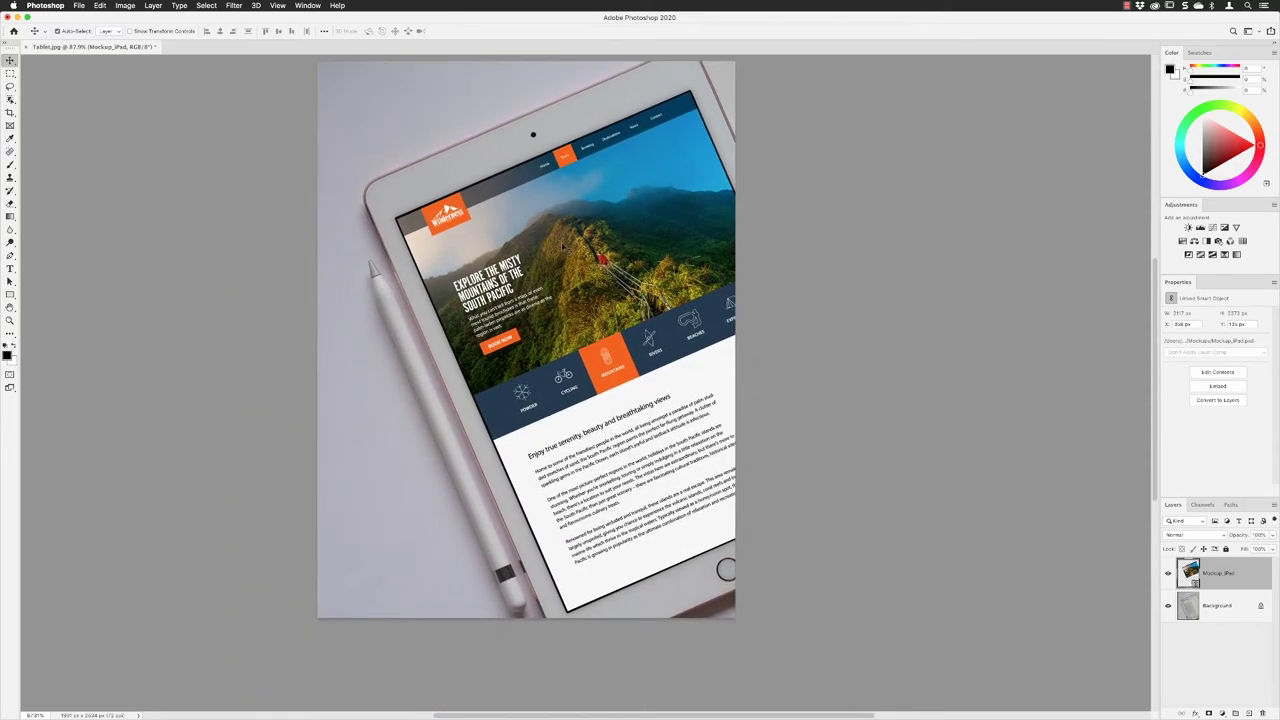
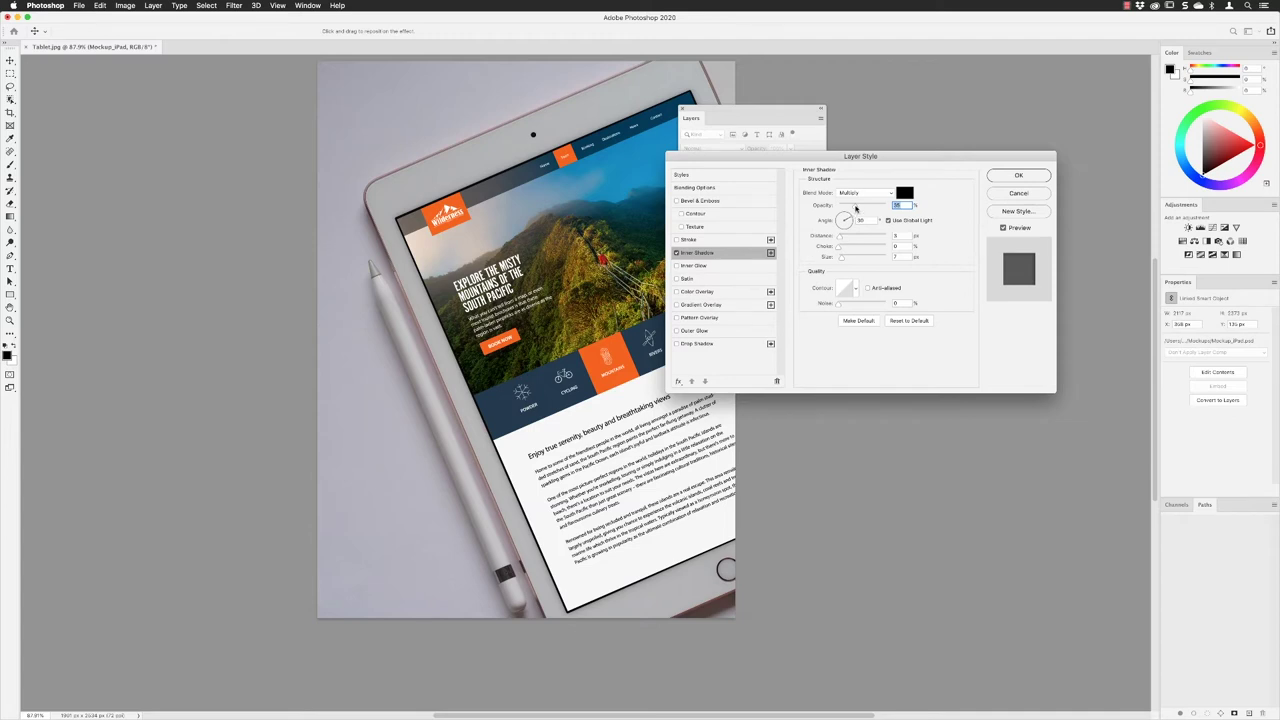
pyautogui.moveTo(864, 209); pyautogui.dragTo(882, 208)
pyautogui.moveTo(838, 259); pyautogui.dragTo(873, 261)
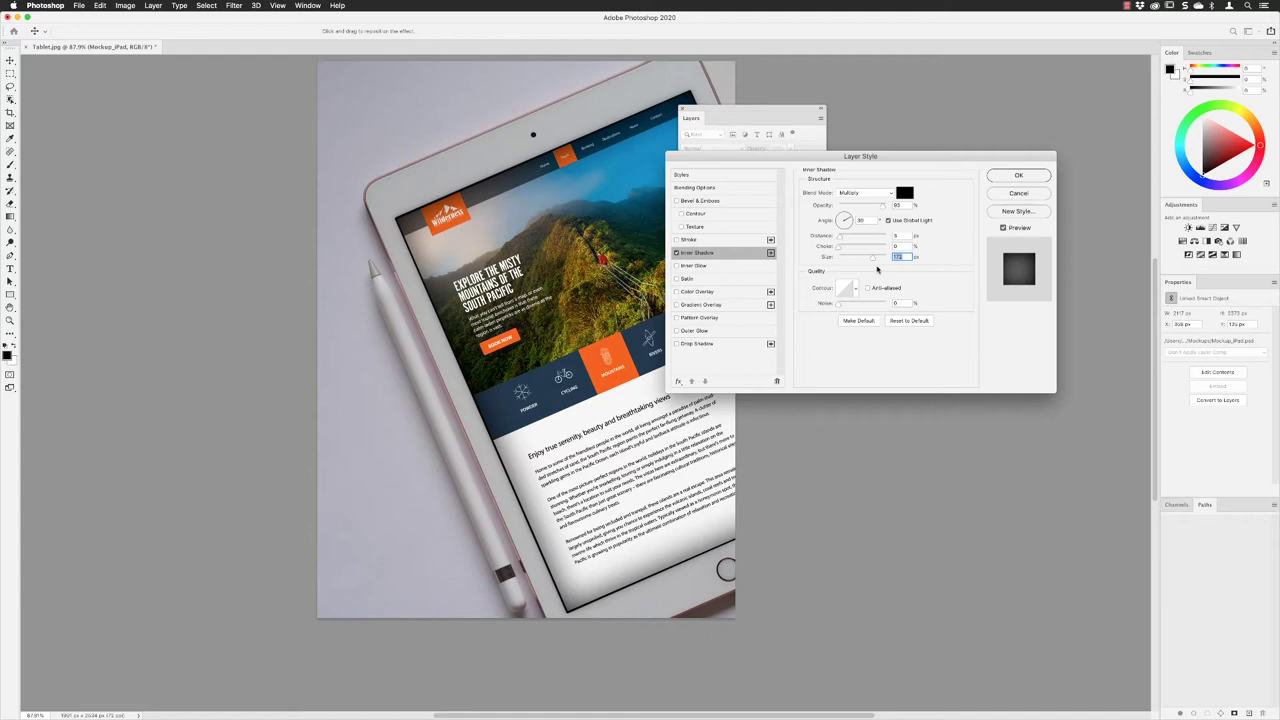
pyautogui.moveTo(872, 261); pyautogui.dragTo(847, 261)
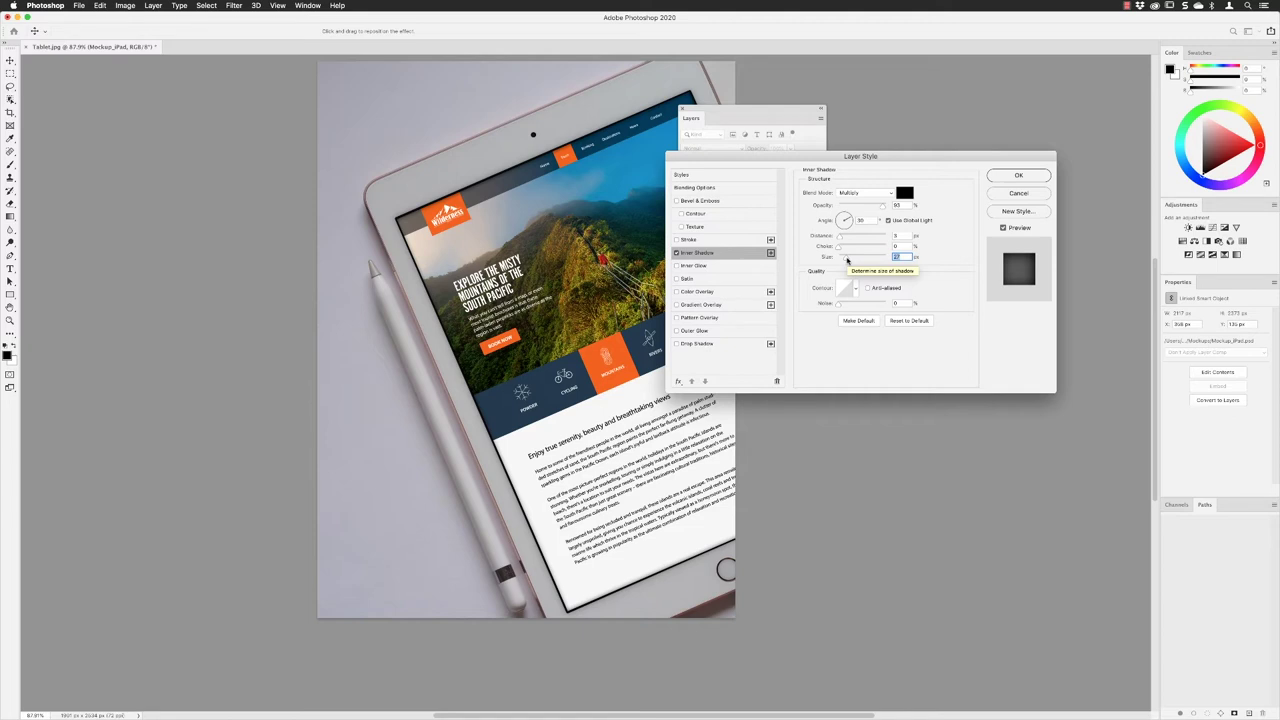
pyautogui.moveTo(847, 261); pyautogui.dragTo(844, 261)
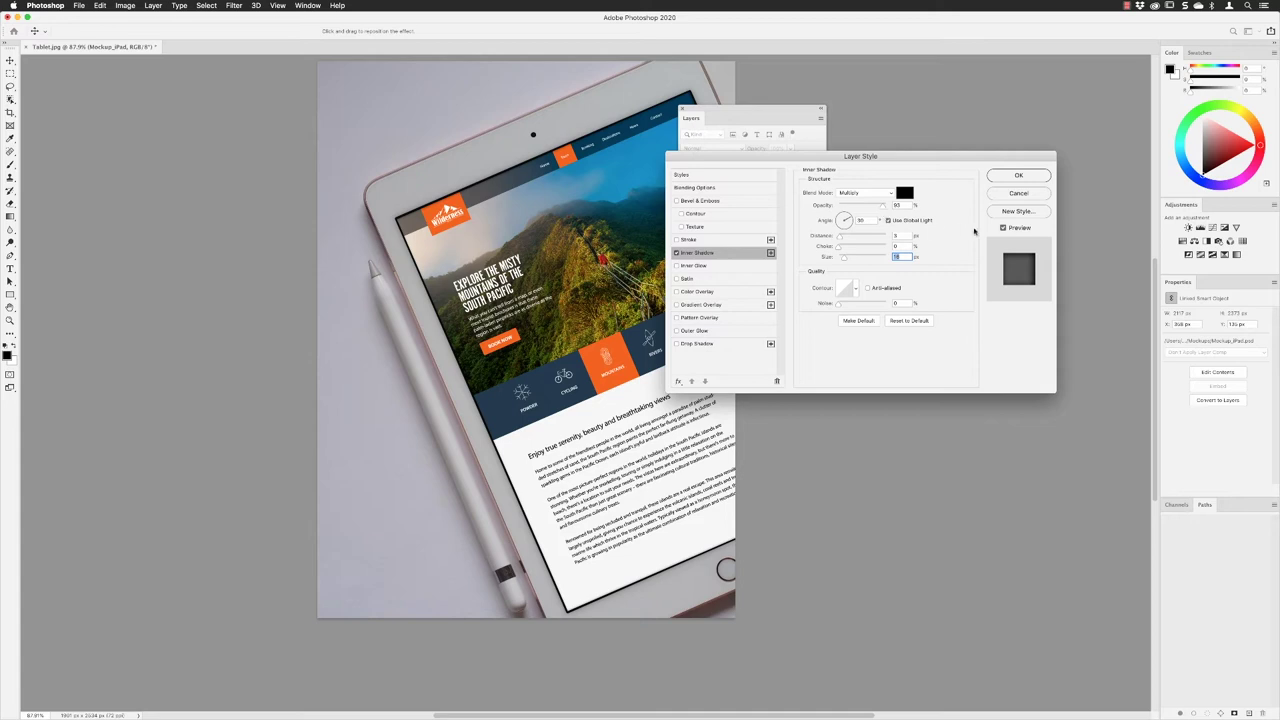
pyautogui.click(1022, 178)
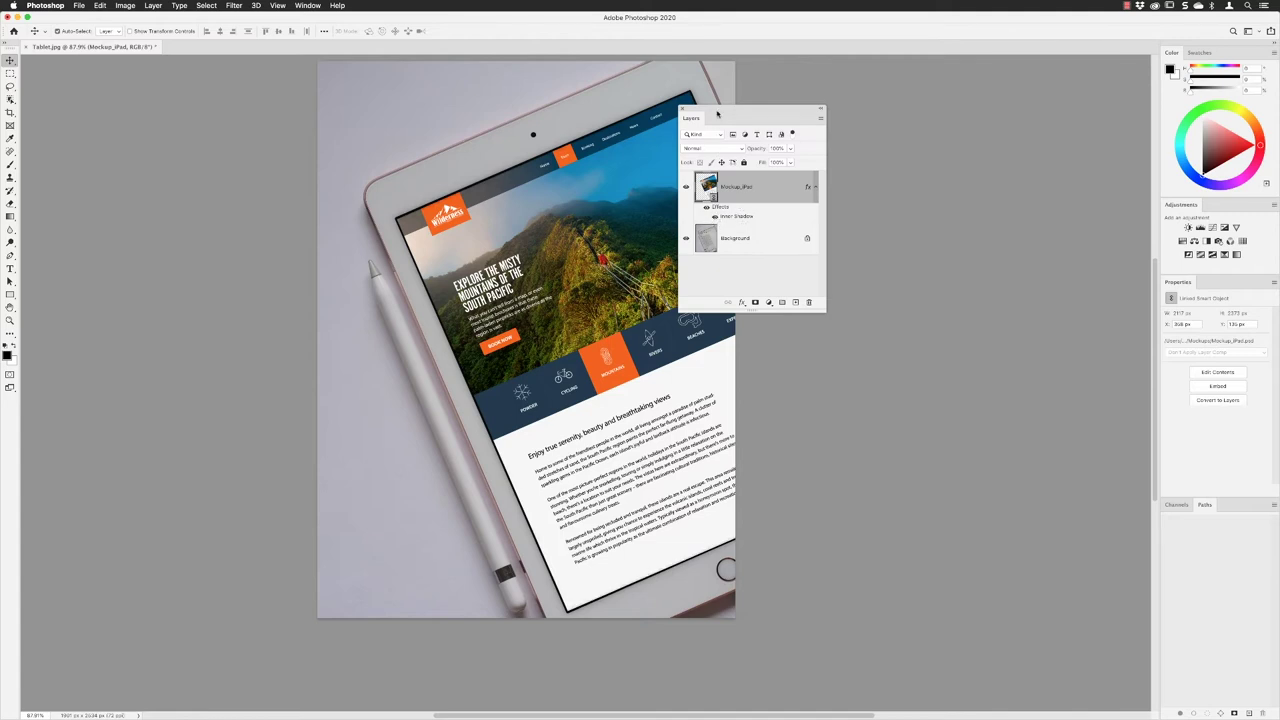
# Open the Mockup_iPad smart object's linked source document for editing, keeping the layer list clear of the artwork.
pyautogui.moveTo(716, 110); pyautogui.dragTo(848, 160)
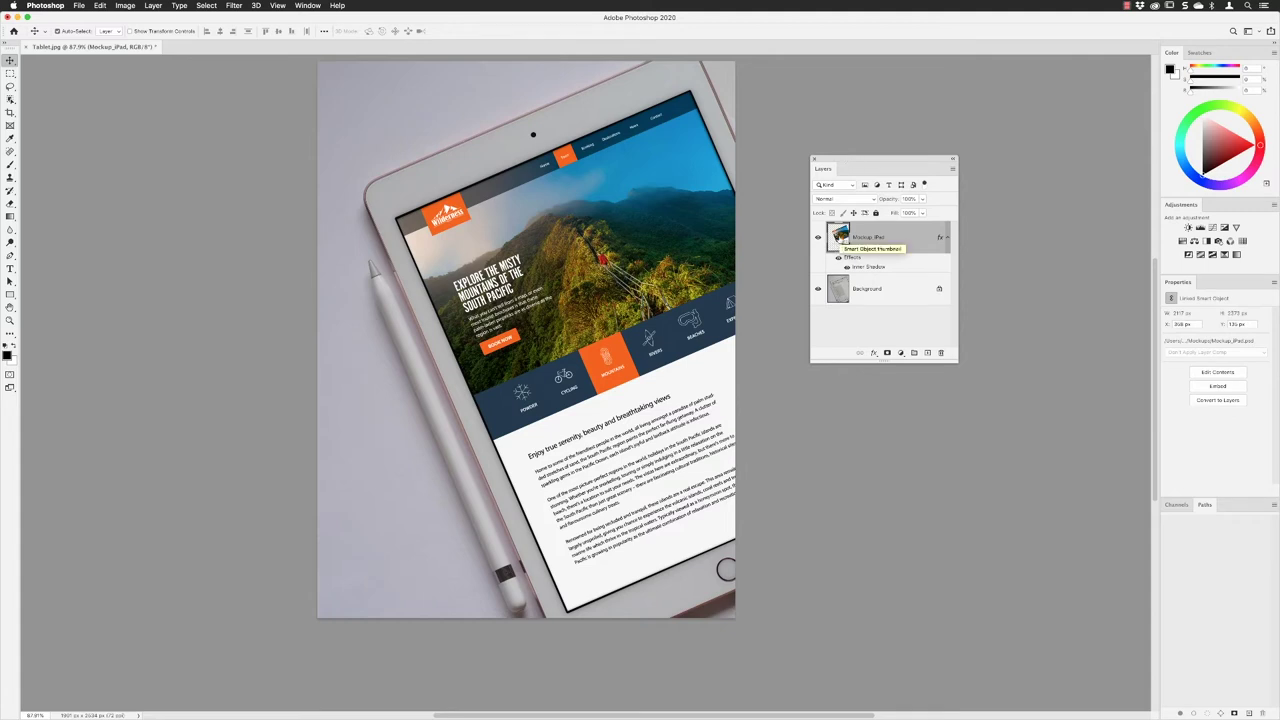
pyautogui.doubleClick(838, 237)
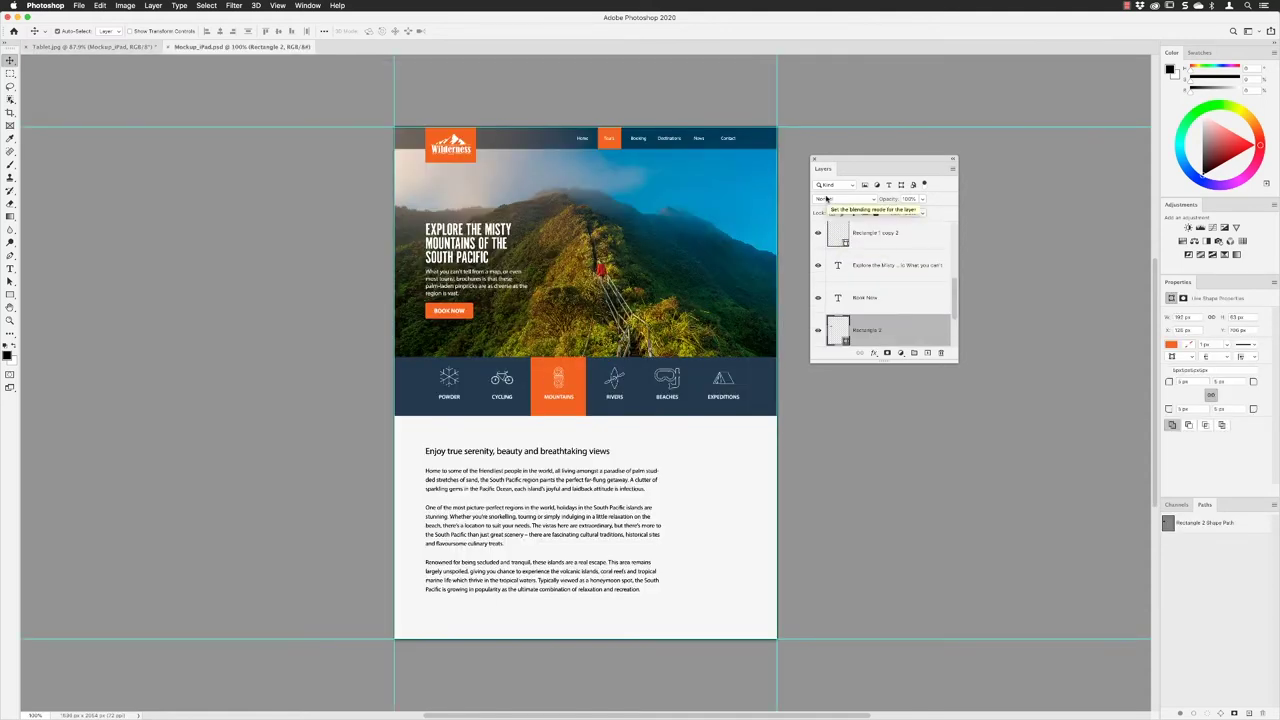
pyautogui.moveTo(827, 159); pyautogui.dragTo(837, 162)
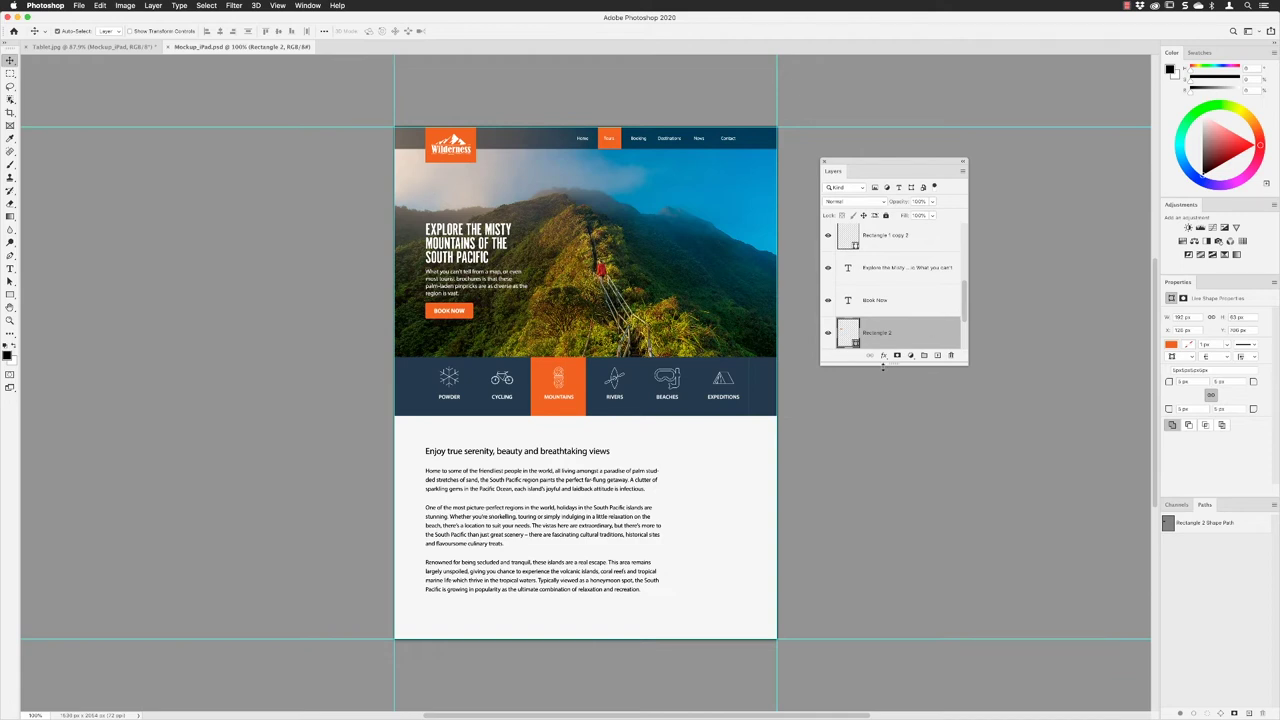
# Identify the BOOK NOW button's shape layer, Rectangle 2, and change its fill to the recently used green.
pyautogui.click(829, 334)
pyautogui.click(829, 334)
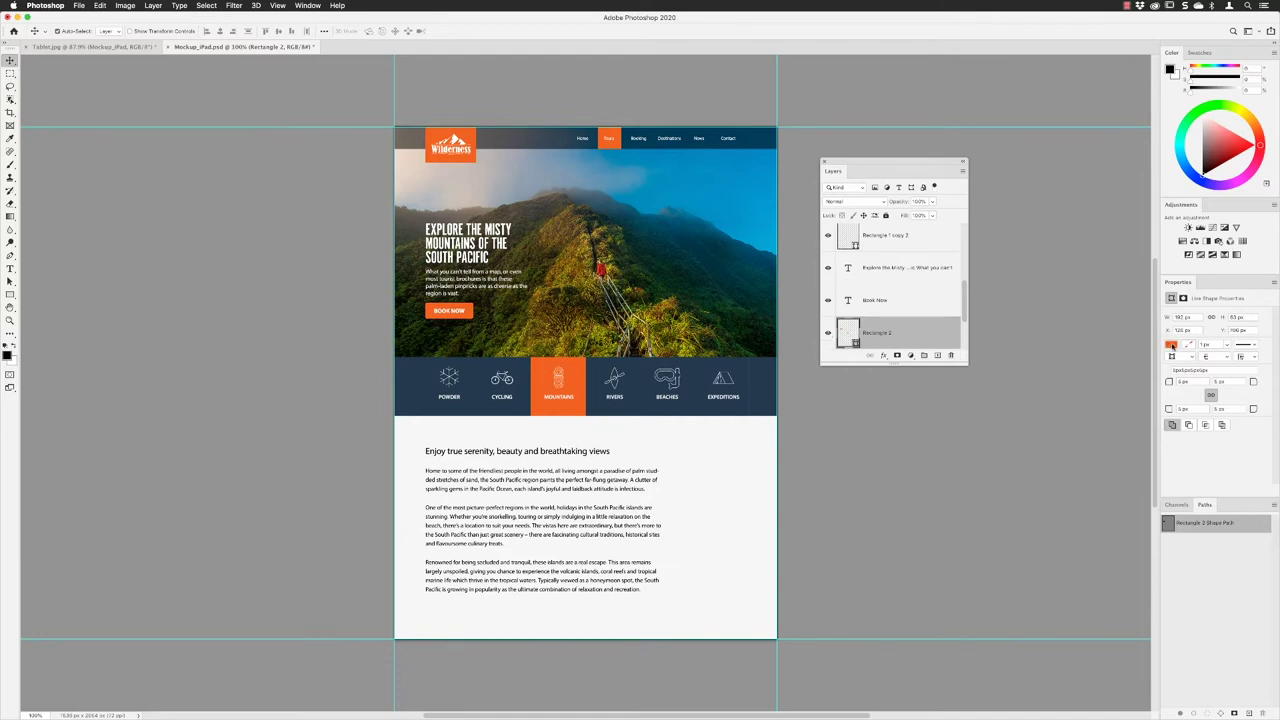
pyautogui.click(1171, 345)
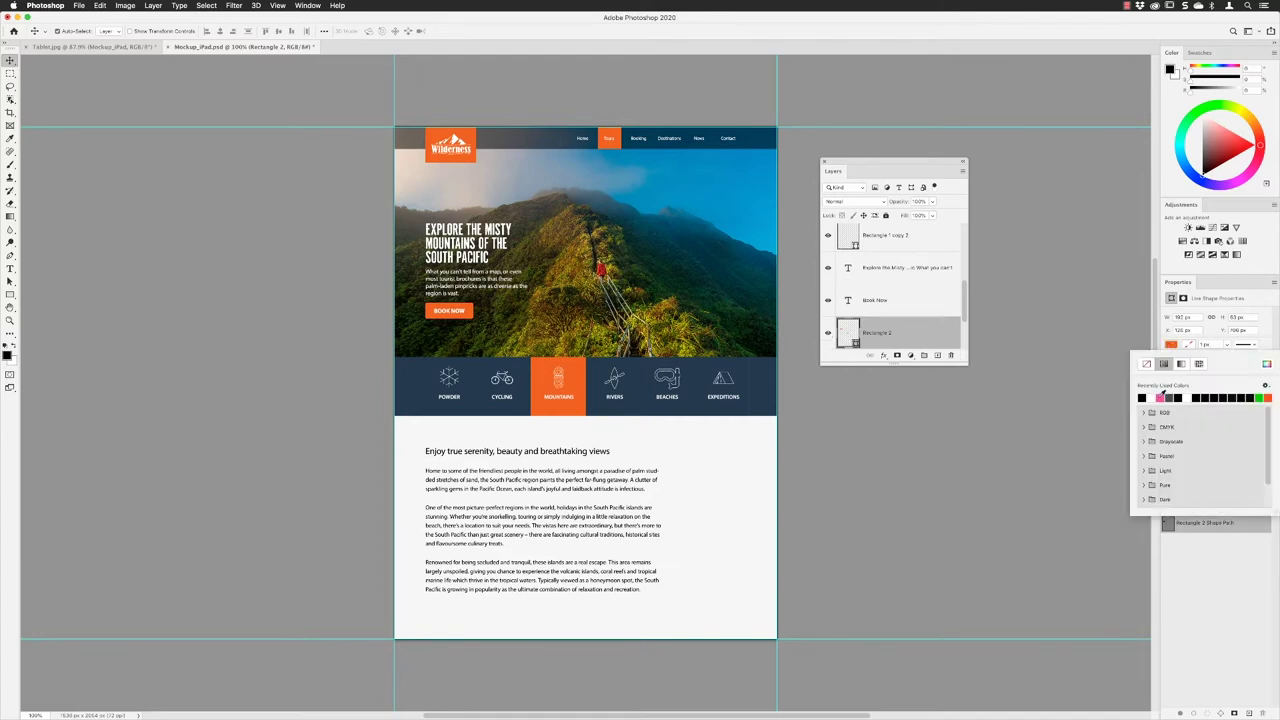
pyautogui.click(1260, 397)
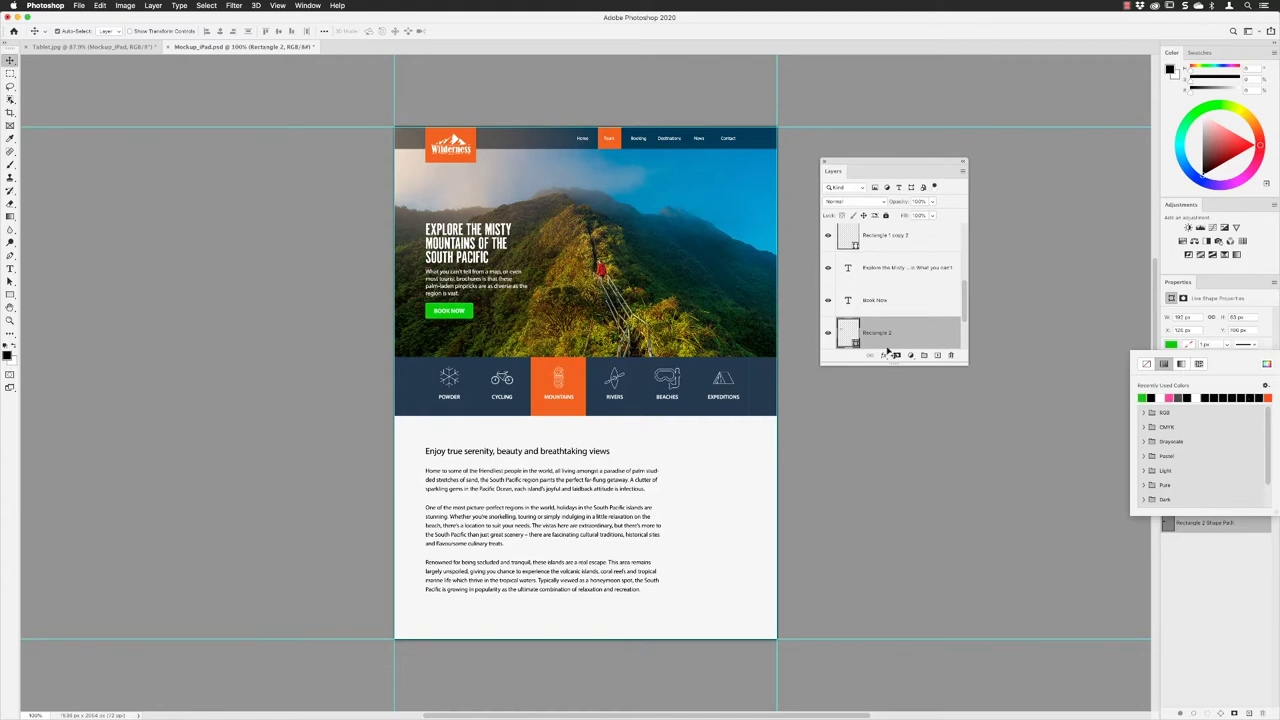
pyautogui.click(458, 101)
# Save the edited Mockup_iPad.psd and return to the Tablet.jpg document.
pyautogui.click(79, 7)
pyautogui.click(79, 7)
pyautogui.click(79, 7)
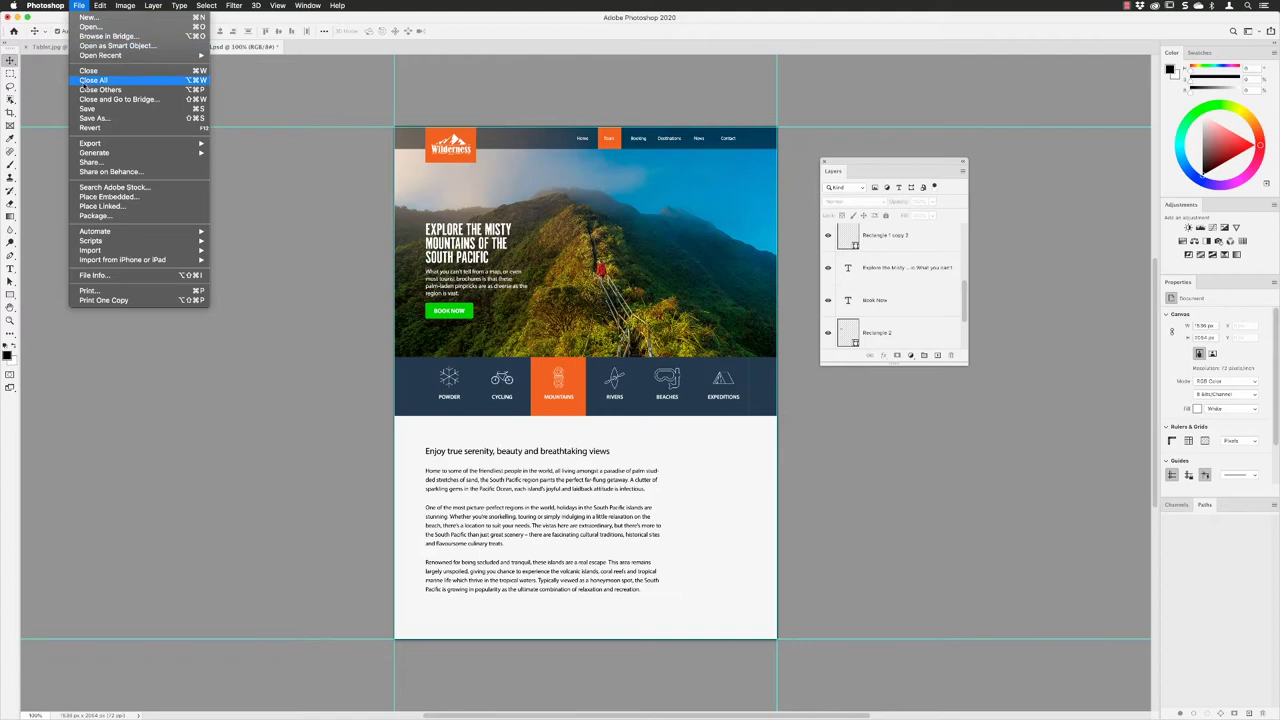
pyautogui.click(86, 108)
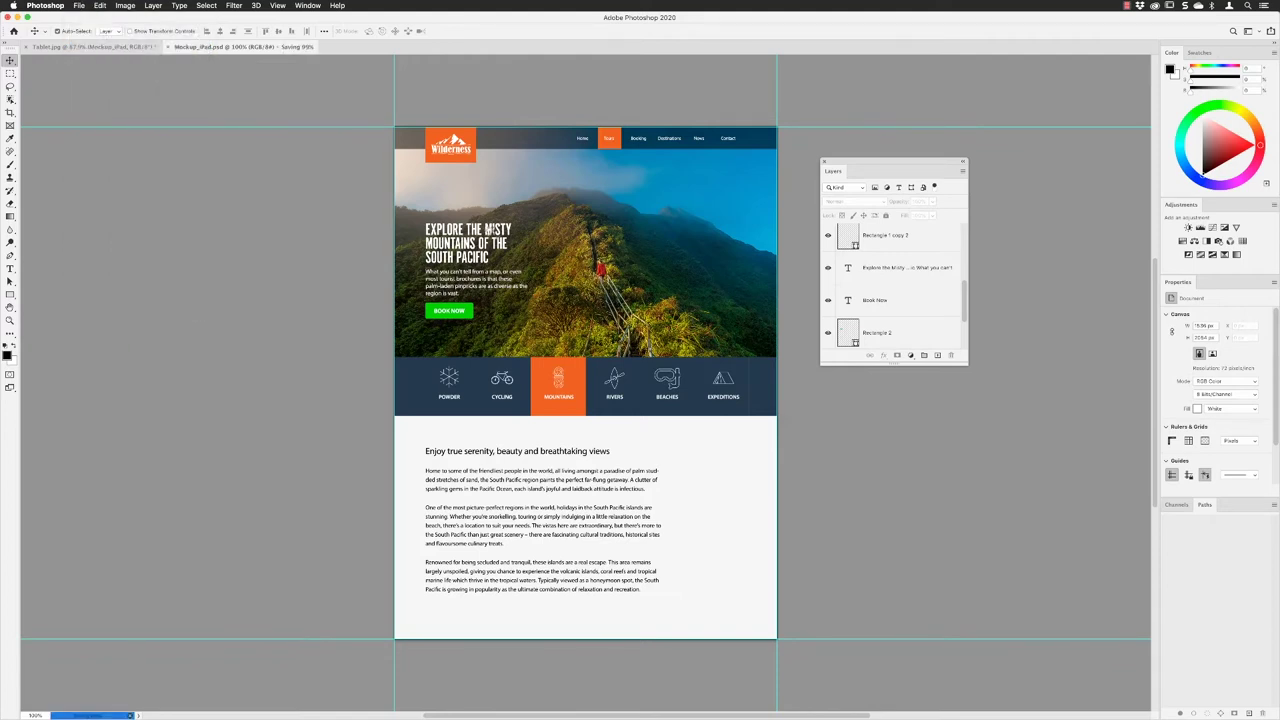
pyautogui.click(86, 48)
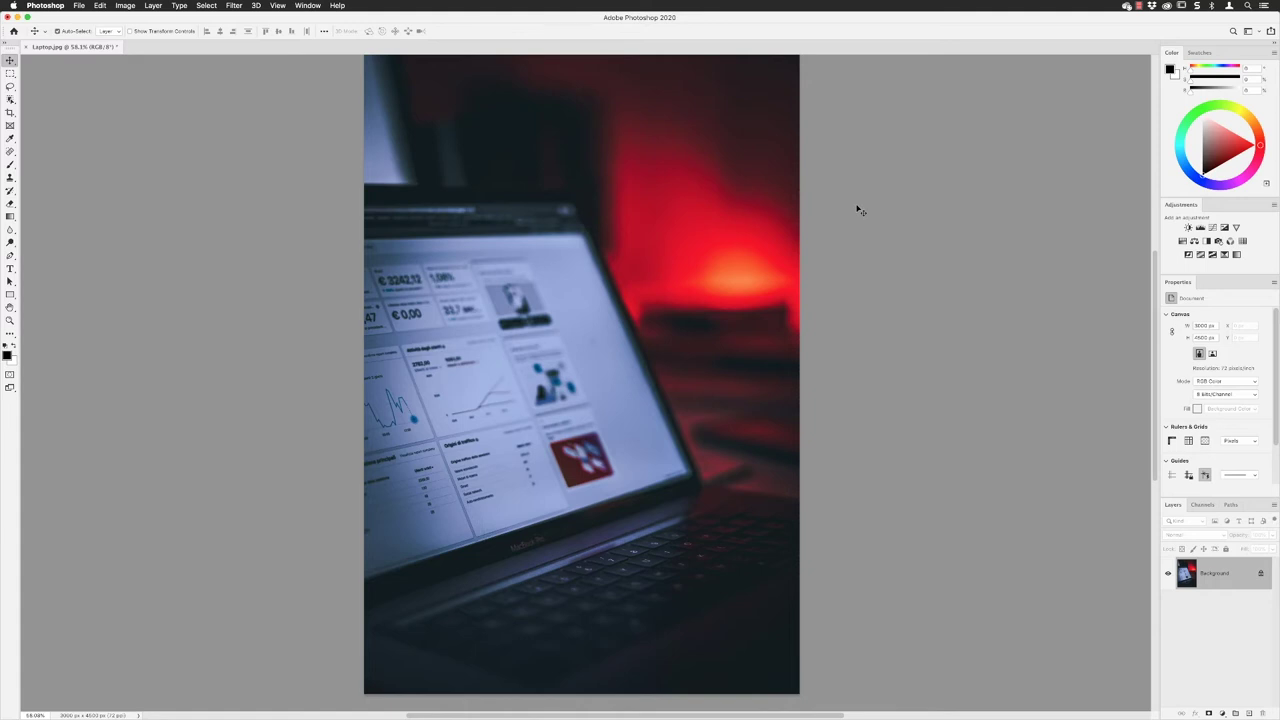
# Place Mockup_MacBook.psd as a linked smart object with its top-right corner near the laptop screen's top-right corner.
pyautogui.click(79, 6)
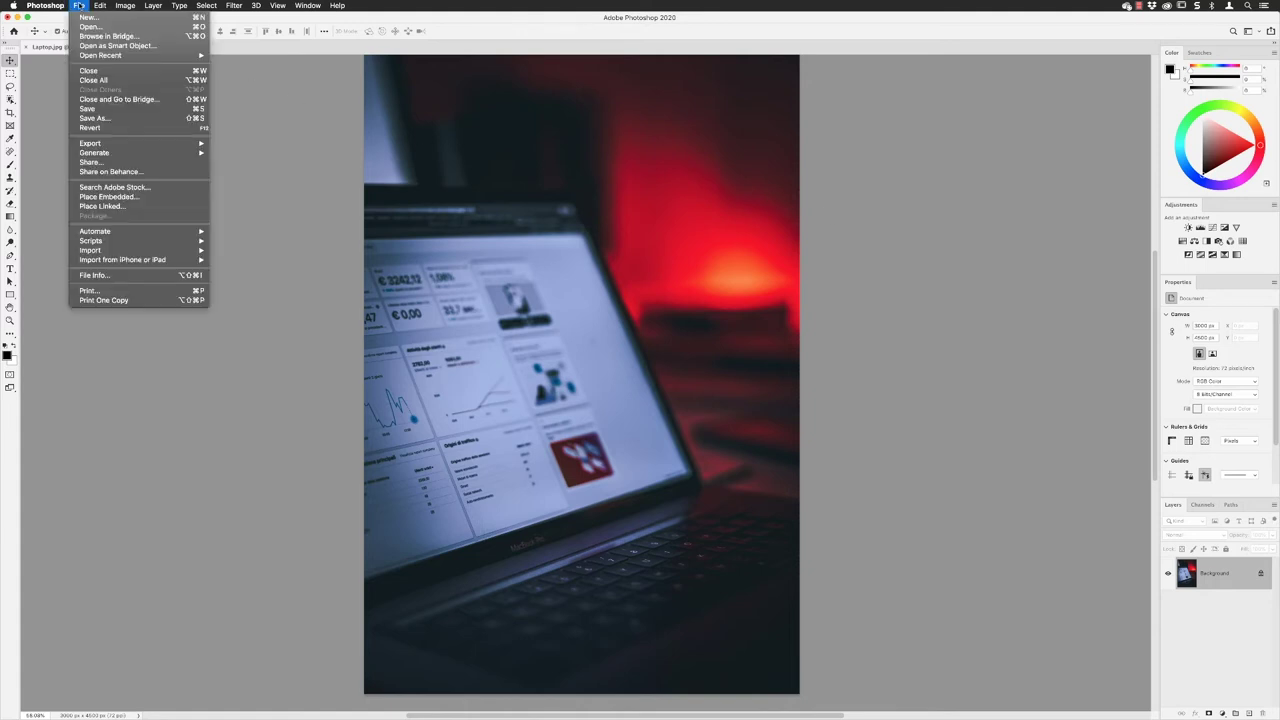
pyautogui.click(127, 206)
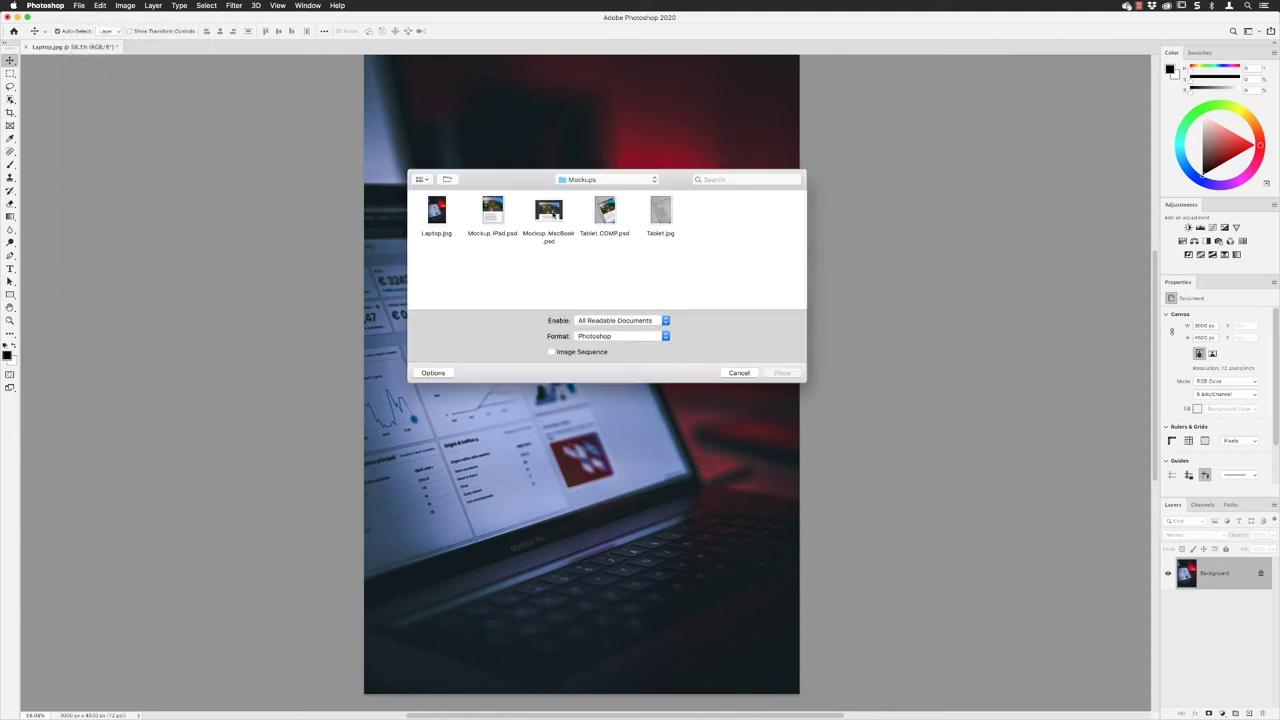
pyautogui.click(553, 214)
pyautogui.click(783, 372)
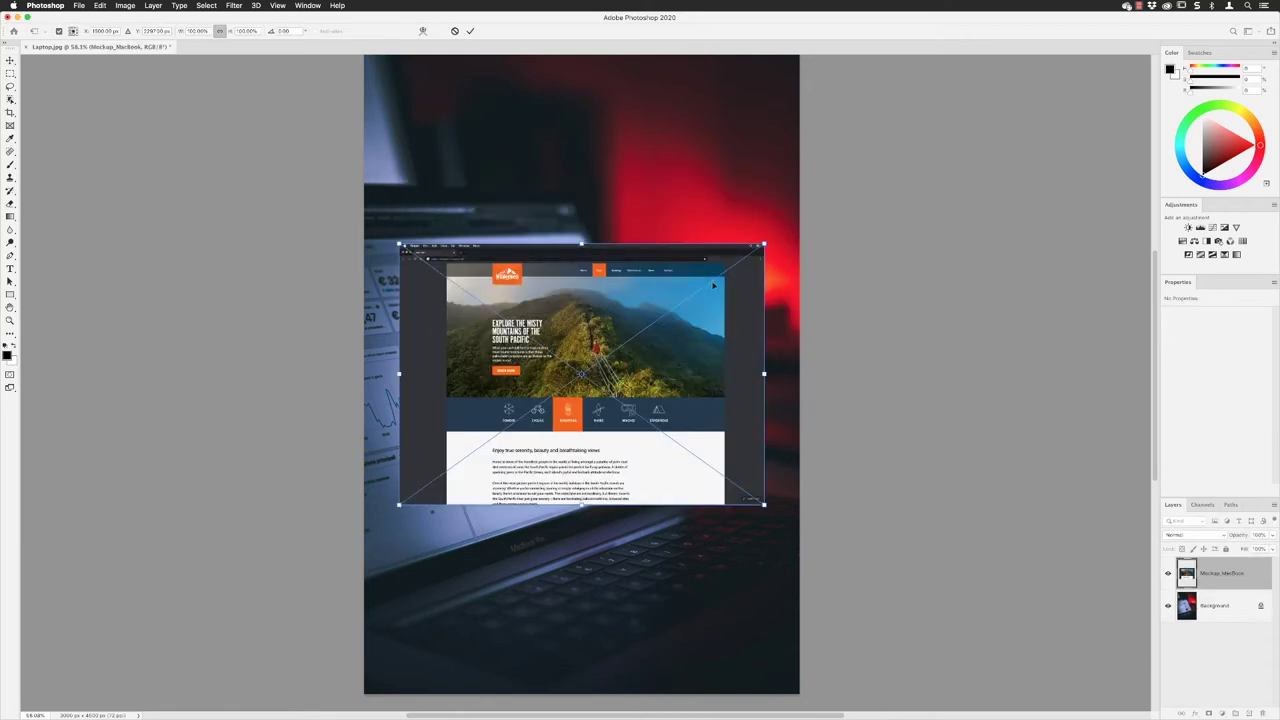
pyautogui.moveTo(745, 264); pyautogui.dragTo(560, 228)
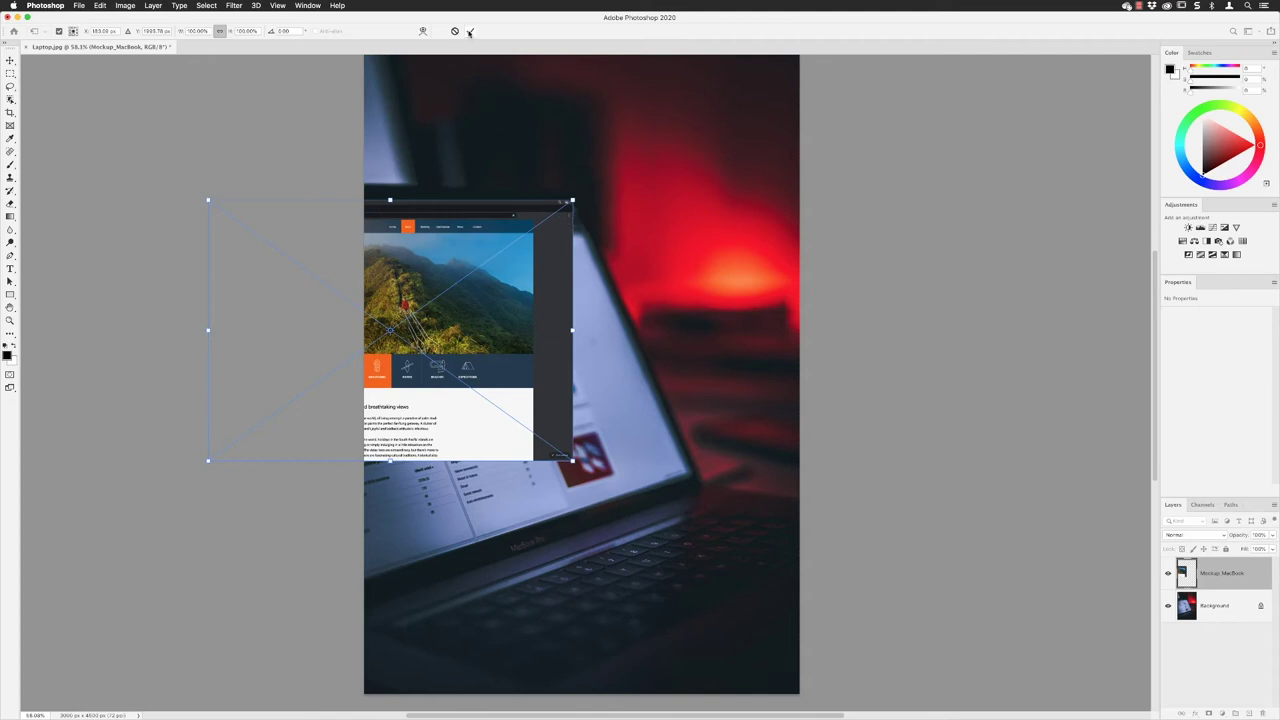
pyautogui.click(470, 32)
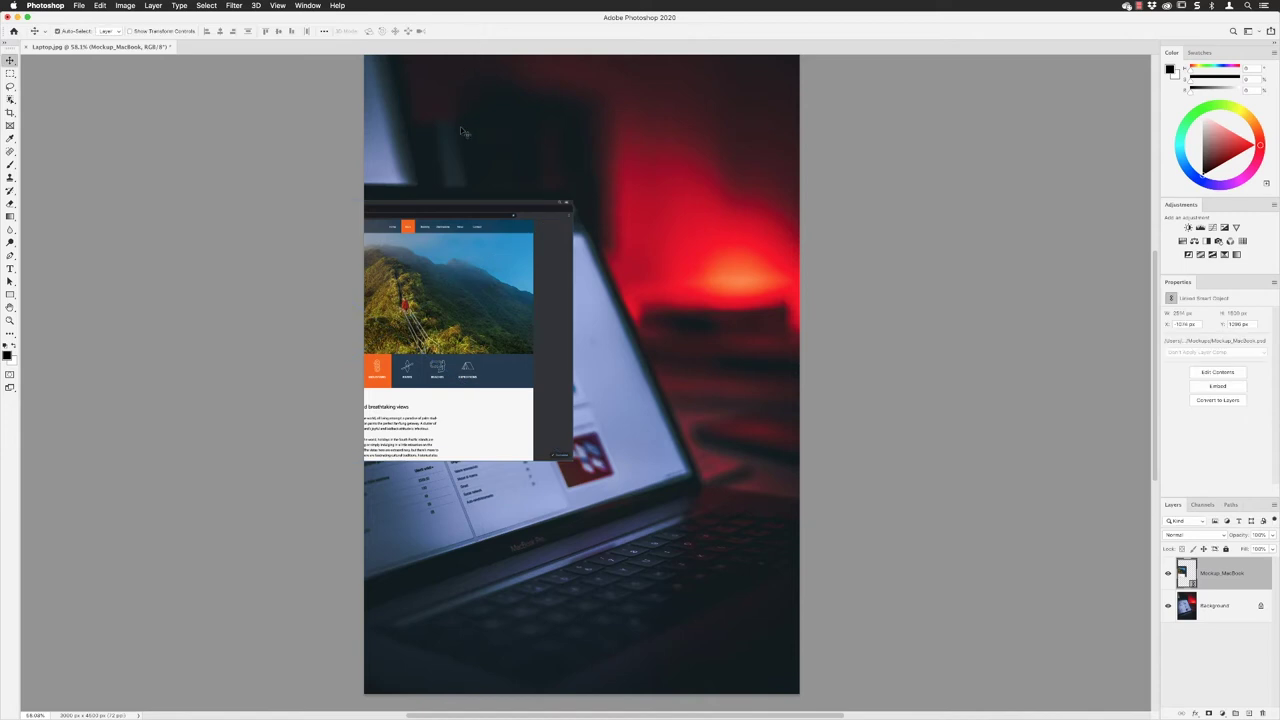
pyautogui.click(100, 5)
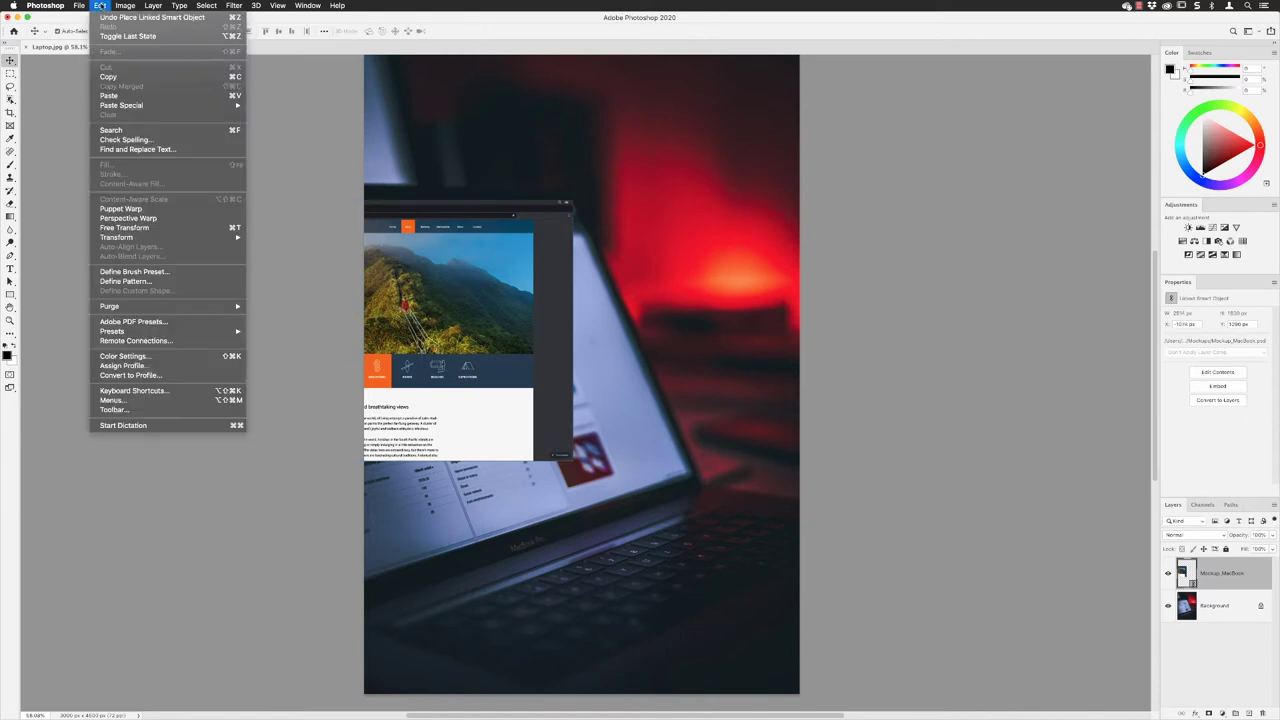
pyautogui.moveTo(175, 237)
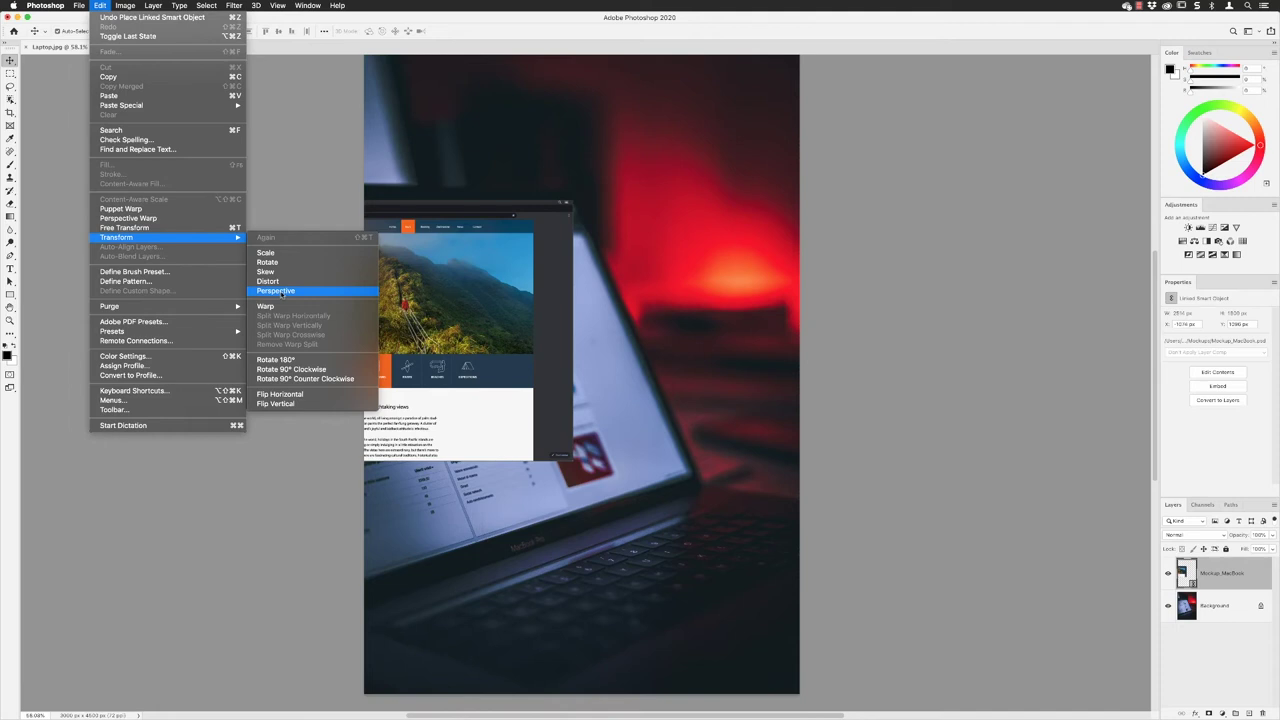
pyautogui.click(282, 291)
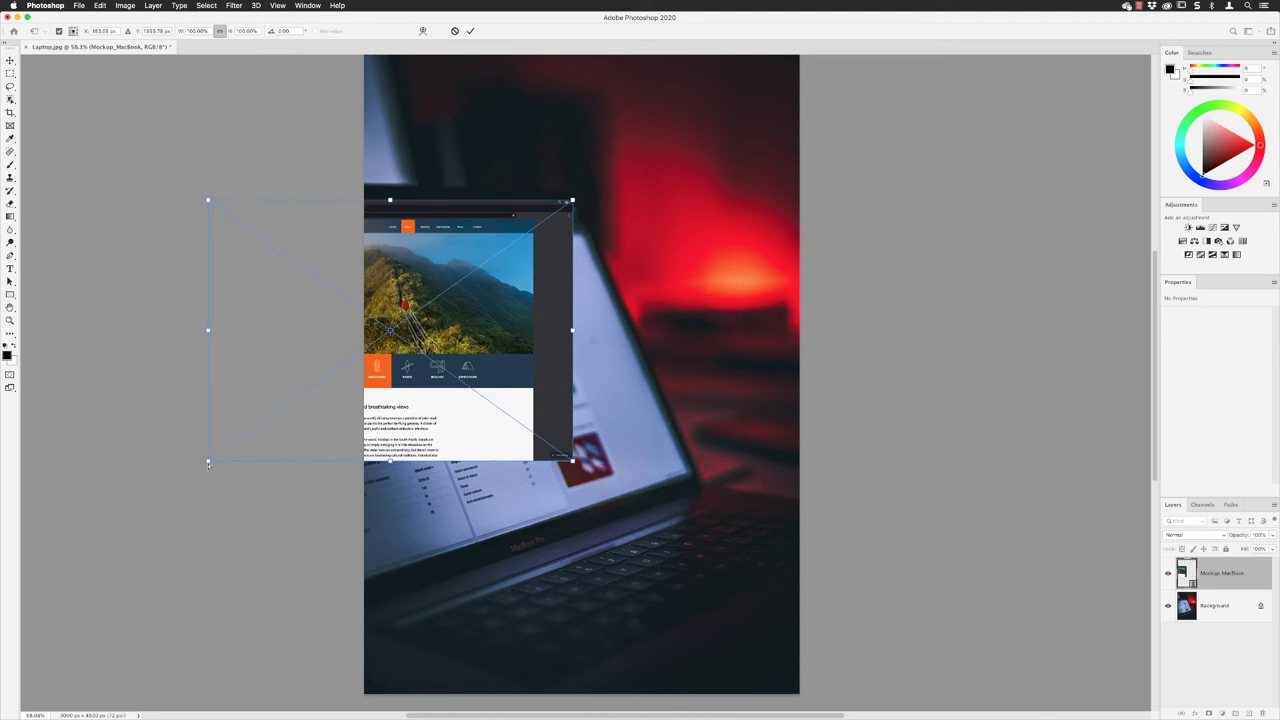
pyautogui.moveTo(208, 465); pyautogui.dragTo(208, 515)
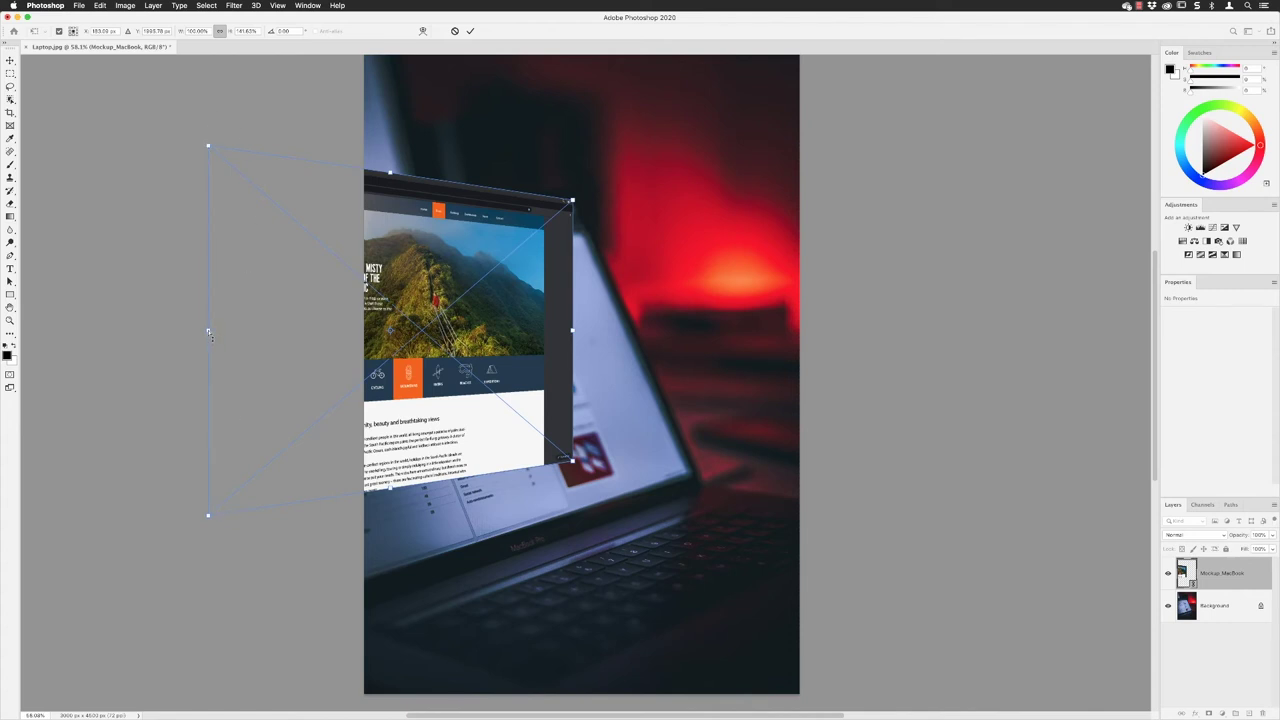
pyautogui.moveTo(209, 335); pyautogui.dragTo(226, 420)
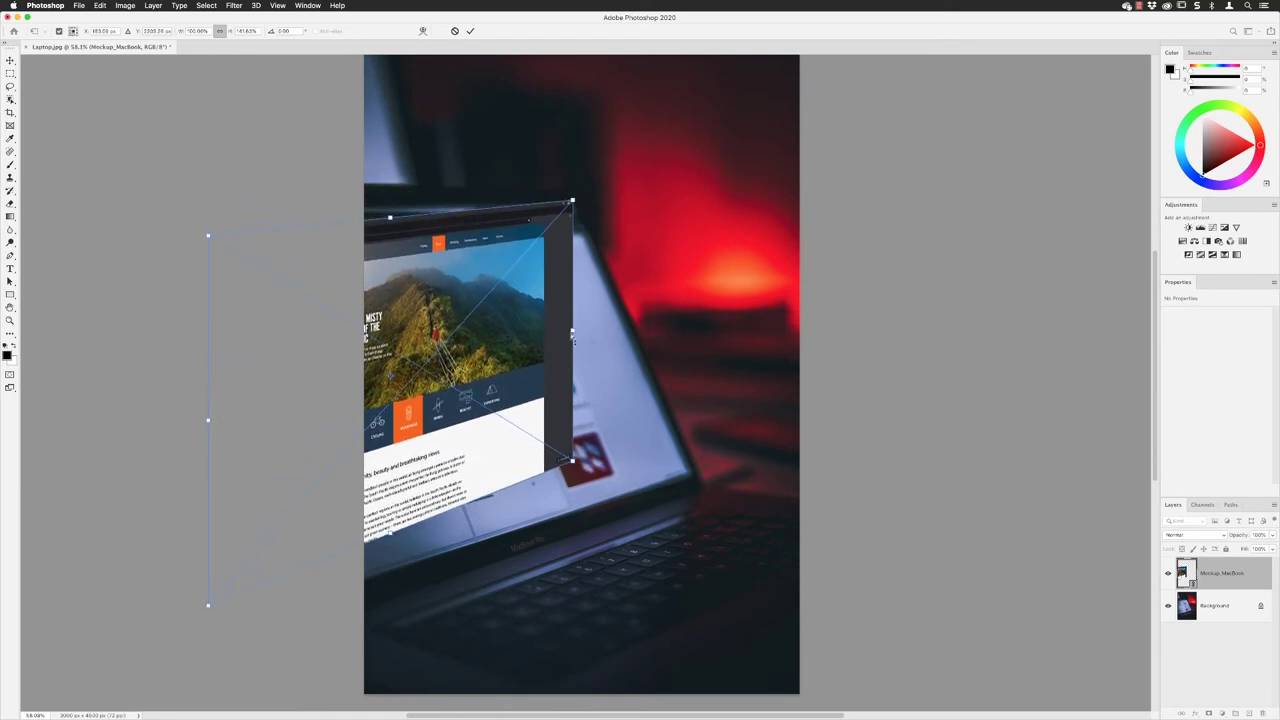
pyautogui.moveTo(572, 332); pyautogui.dragTo(574, 356)
pyautogui.moveTo(572, 228); pyautogui.dragTo(572, 203)
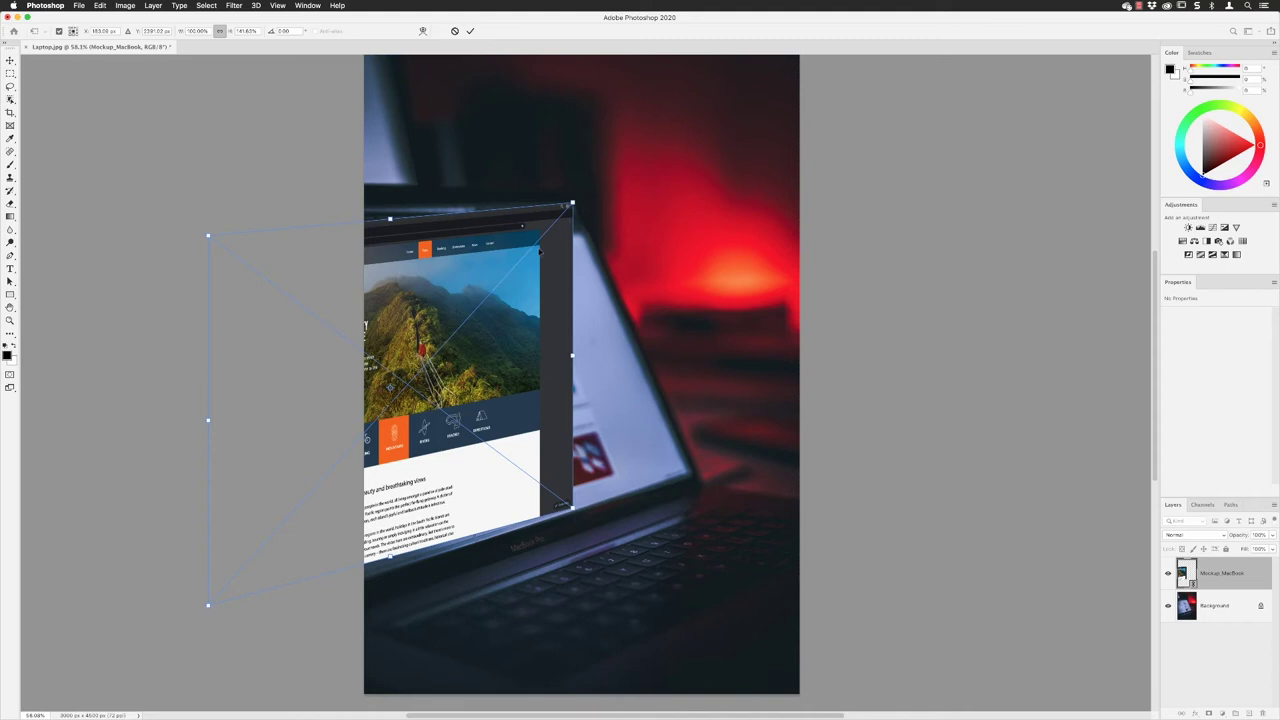
pyautogui.click(454, 31)
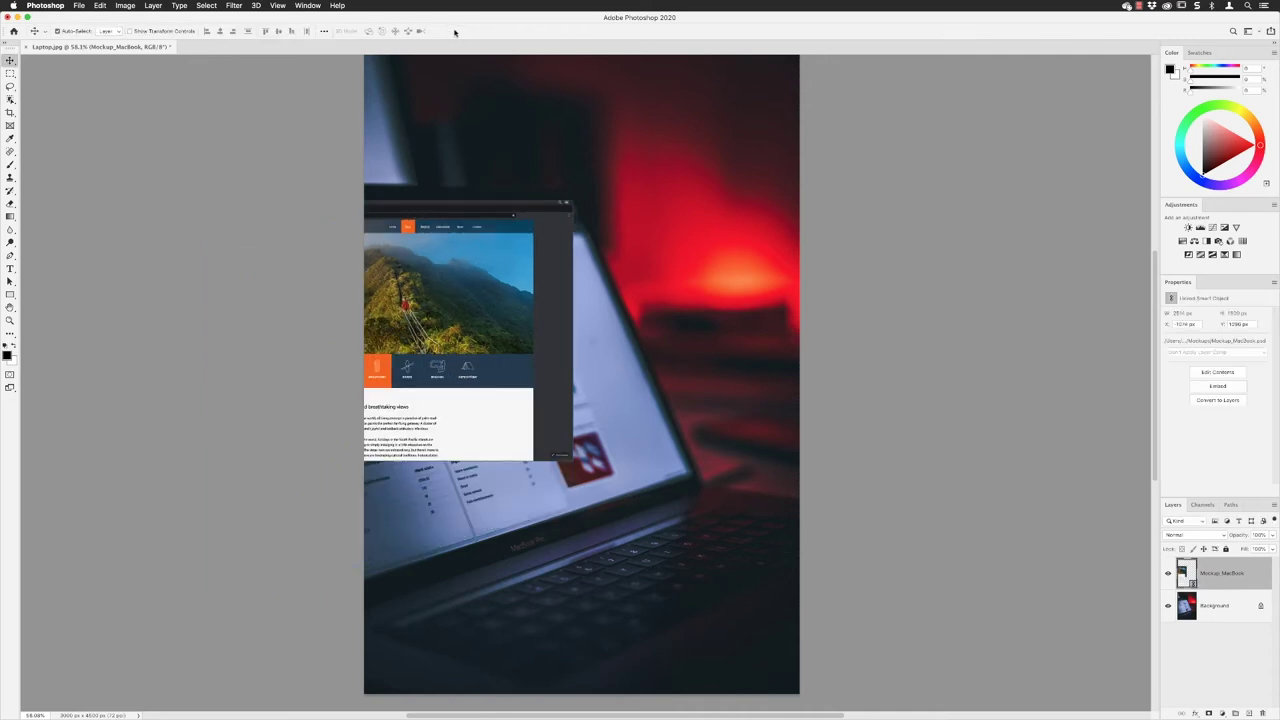
# Distort the Mockup_MacBook layer by pulling both bottom corners down to follow the slope of the laptop screen's bottom edge.
pyautogui.click(100, 6)
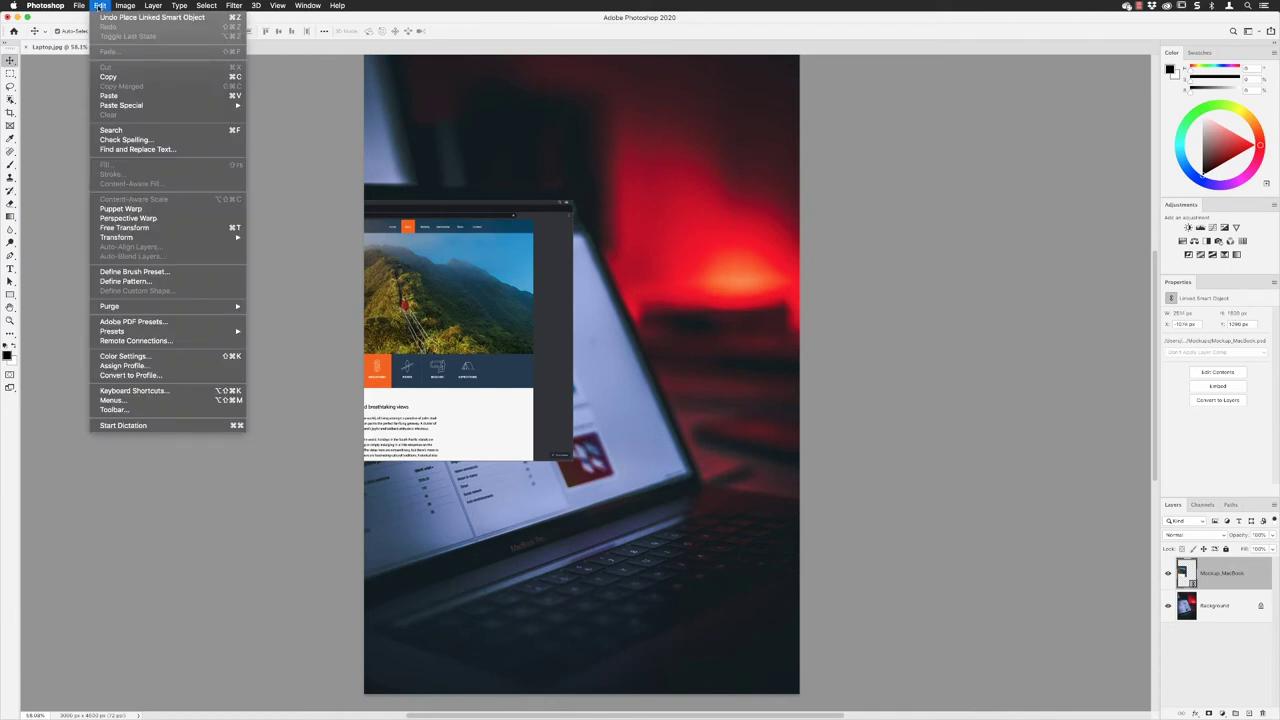
pyautogui.moveTo(187, 238)
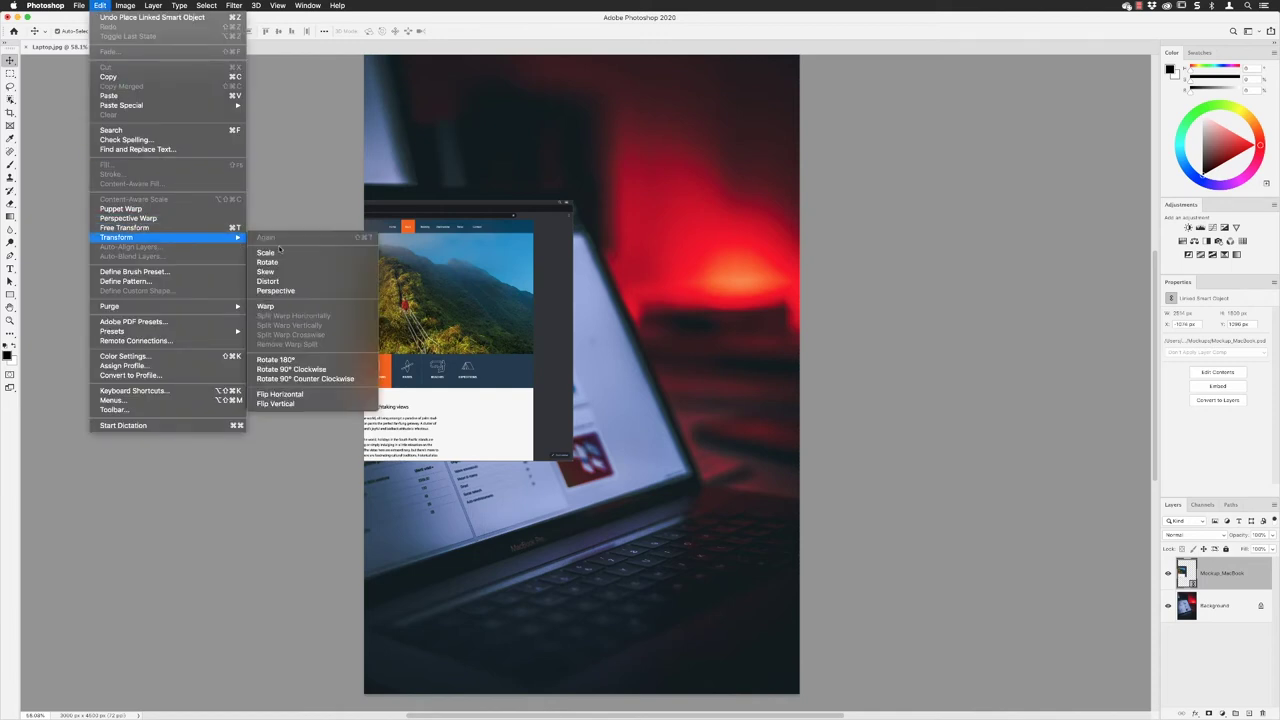
pyautogui.click(279, 281)
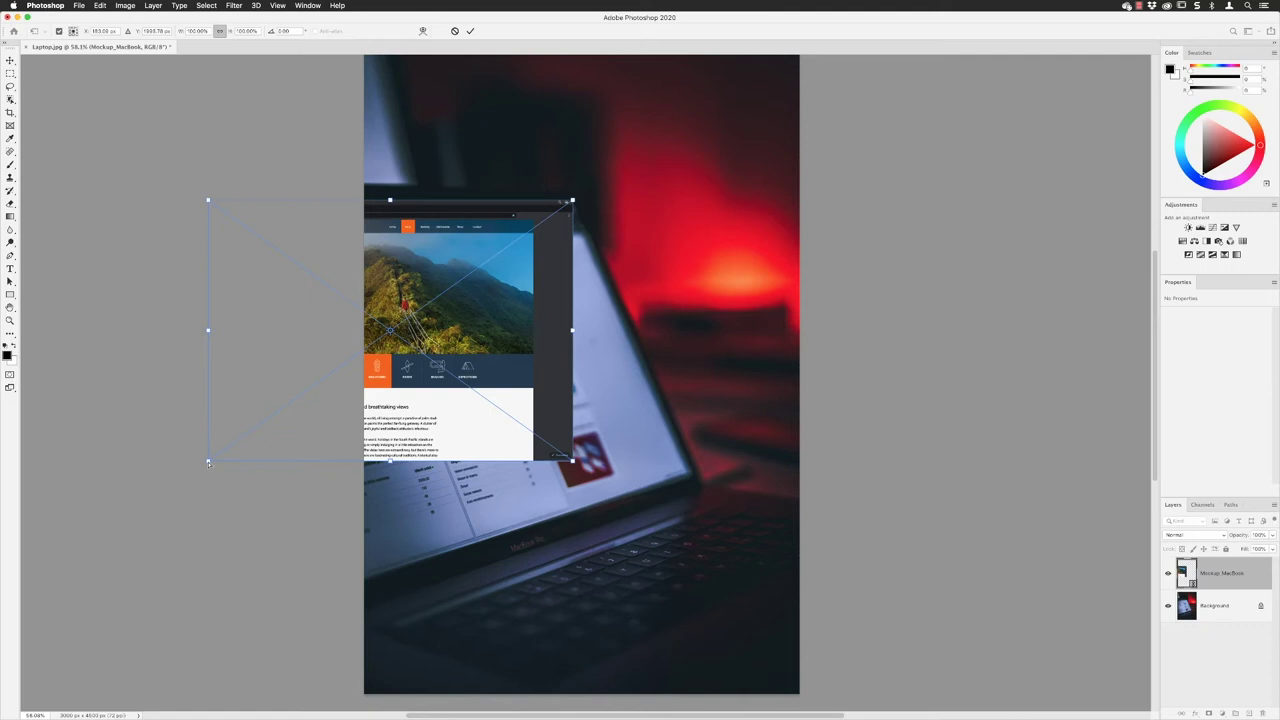
pyautogui.moveTo(208, 463); pyautogui.dragTo(208, 632)
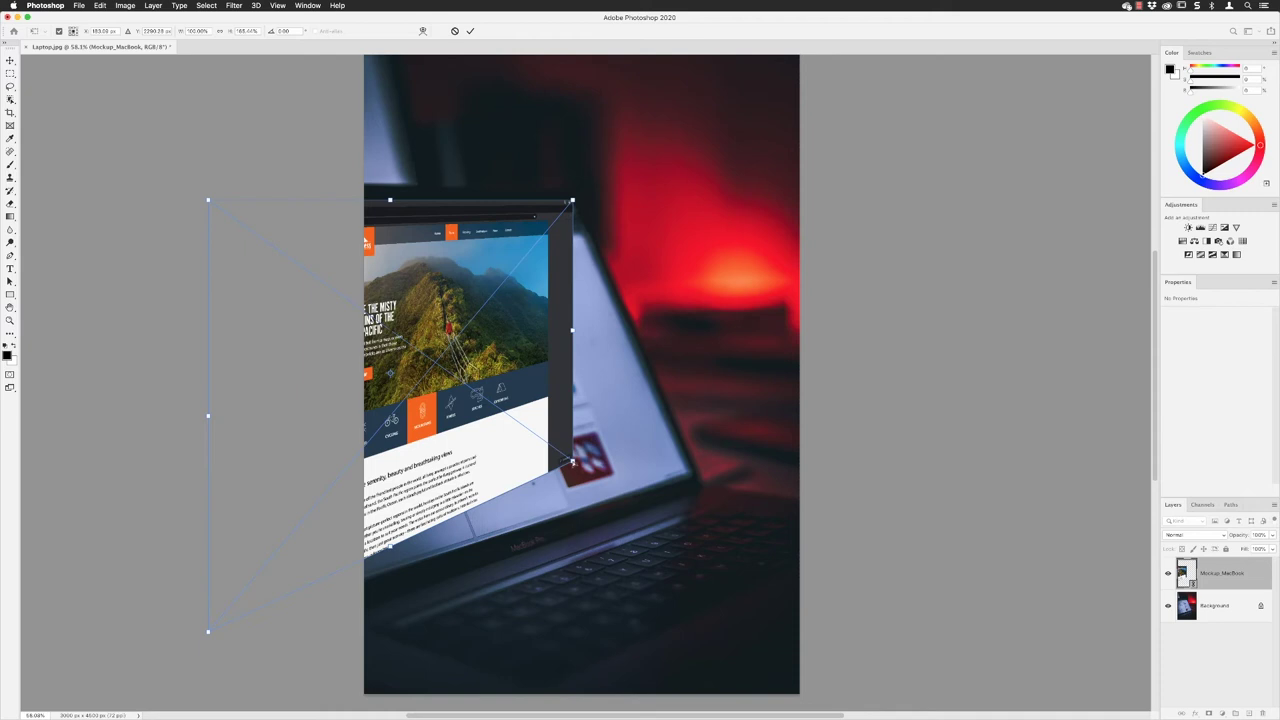
pyautogui.moveTo(572, 462); pyautogui.dragTo(571, 512)
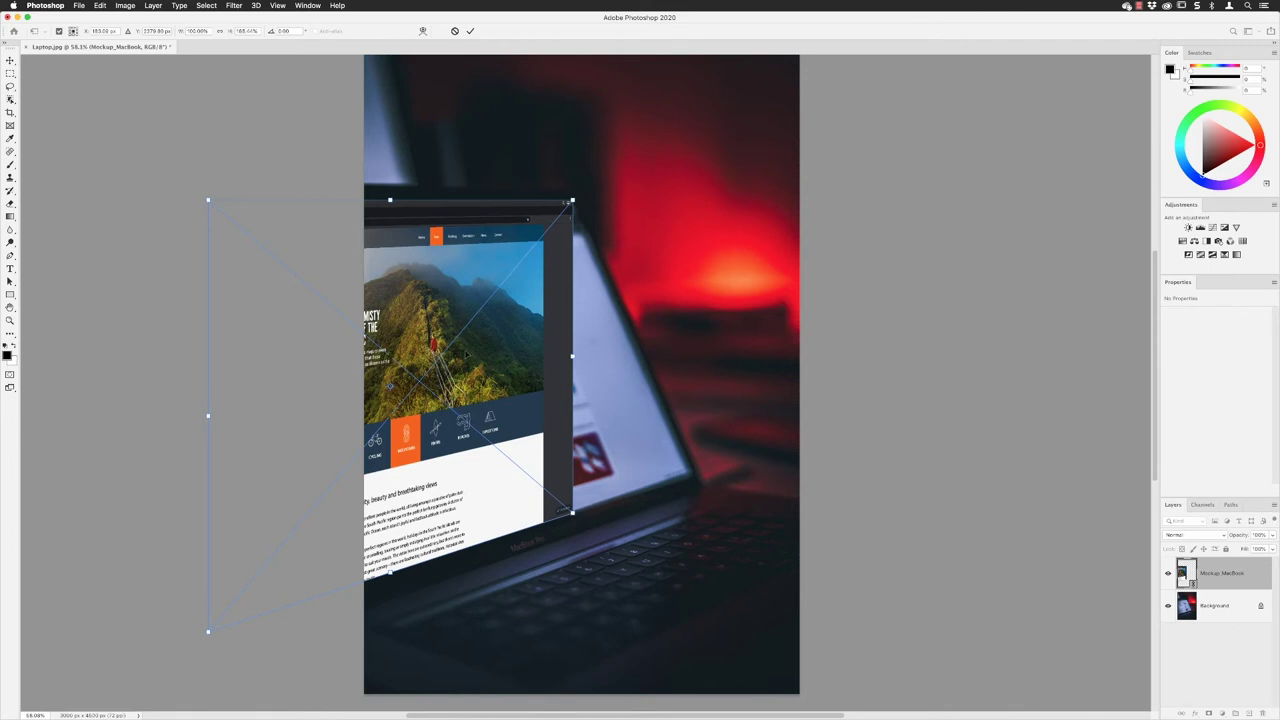
# Skew the mockup's bottom edge to the right so its right side follows the laptop screen's slanted right edge.
pyautogui.rightClick(465, 267)
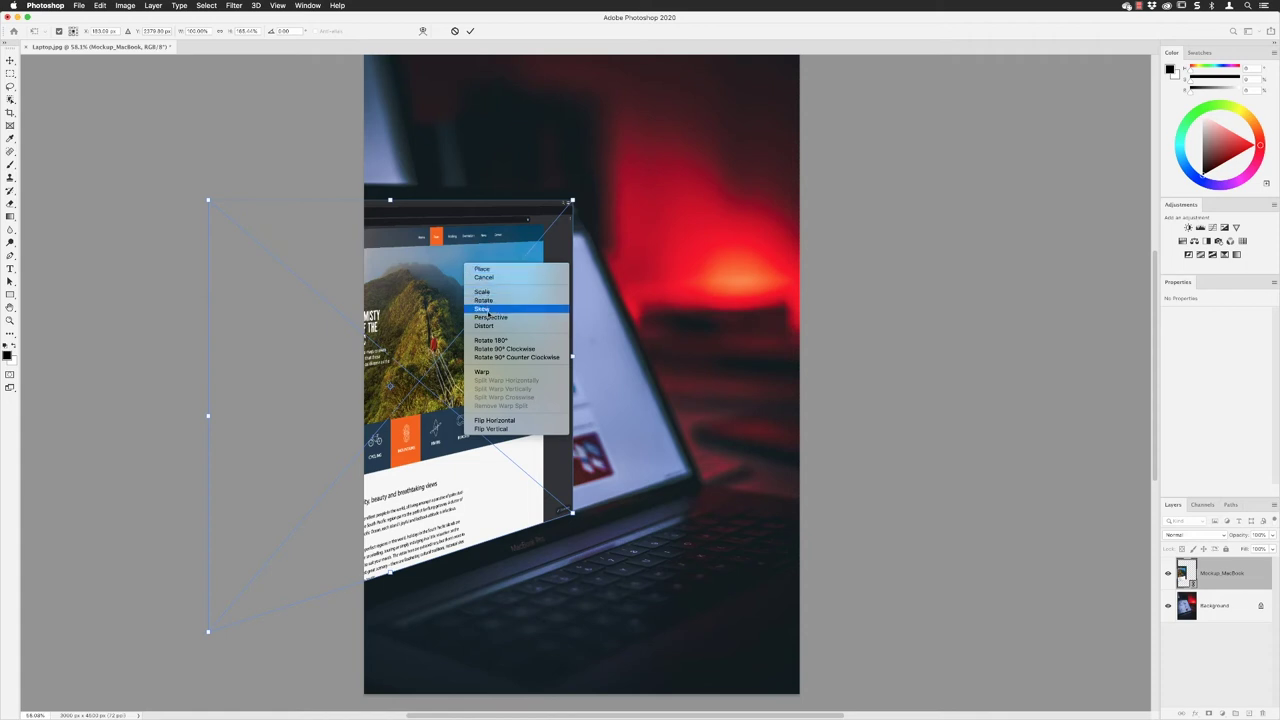
pyautogui.click(485, 309)
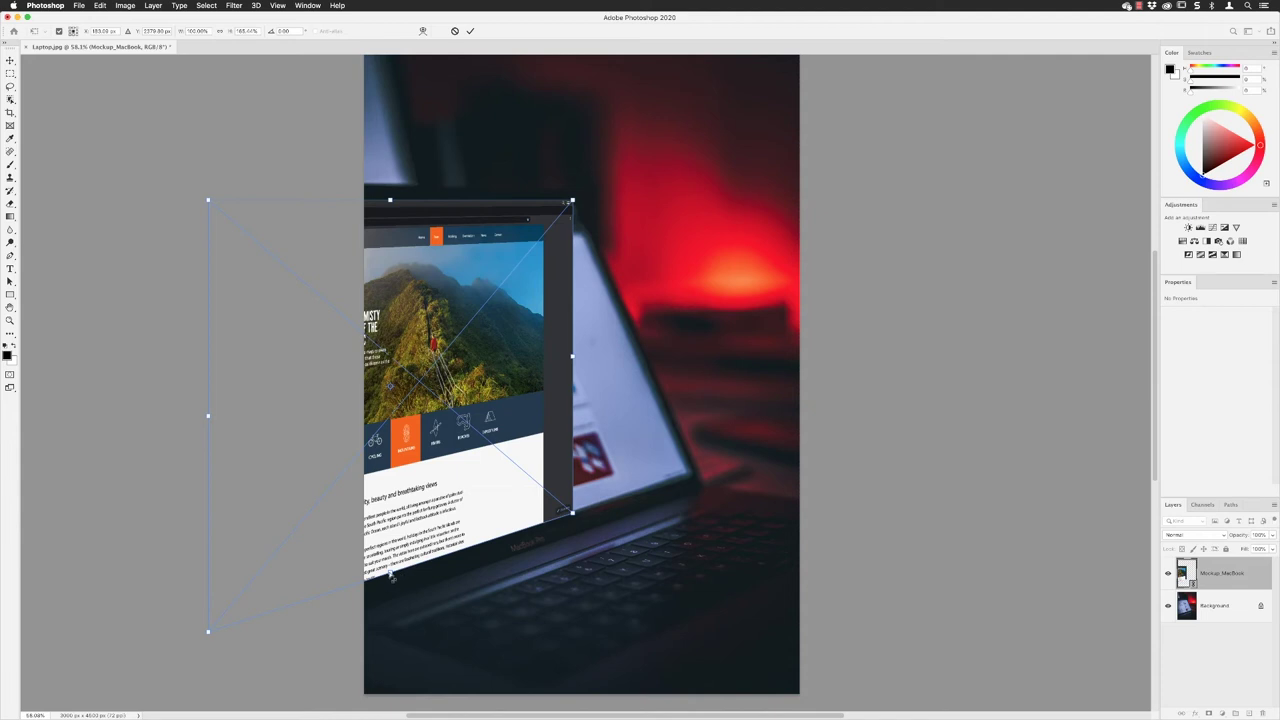
pyautogui.moveTo(392, 578); pyautogui.dragTo(514, 557)
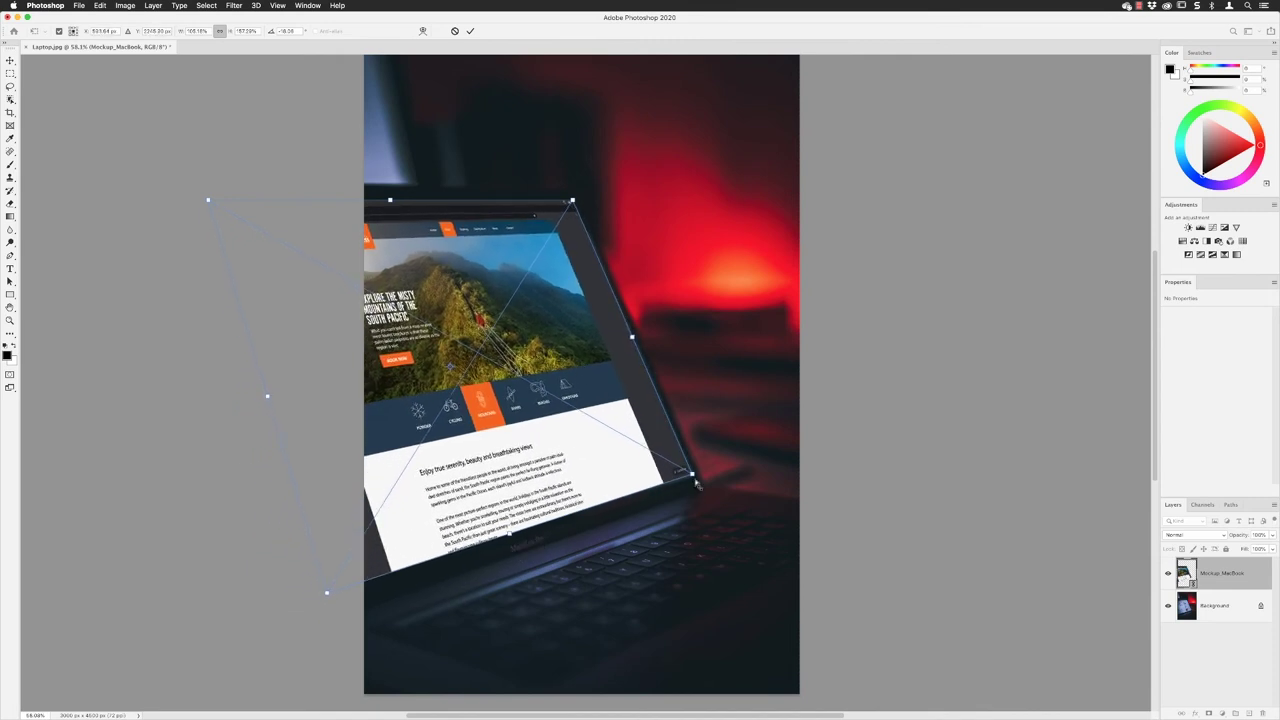
# Scale the mockup up slightly from its bottom-right corner and nudge it to fit that corner of the laptop screen.
pyautogui.scroll(10, 697, 485)
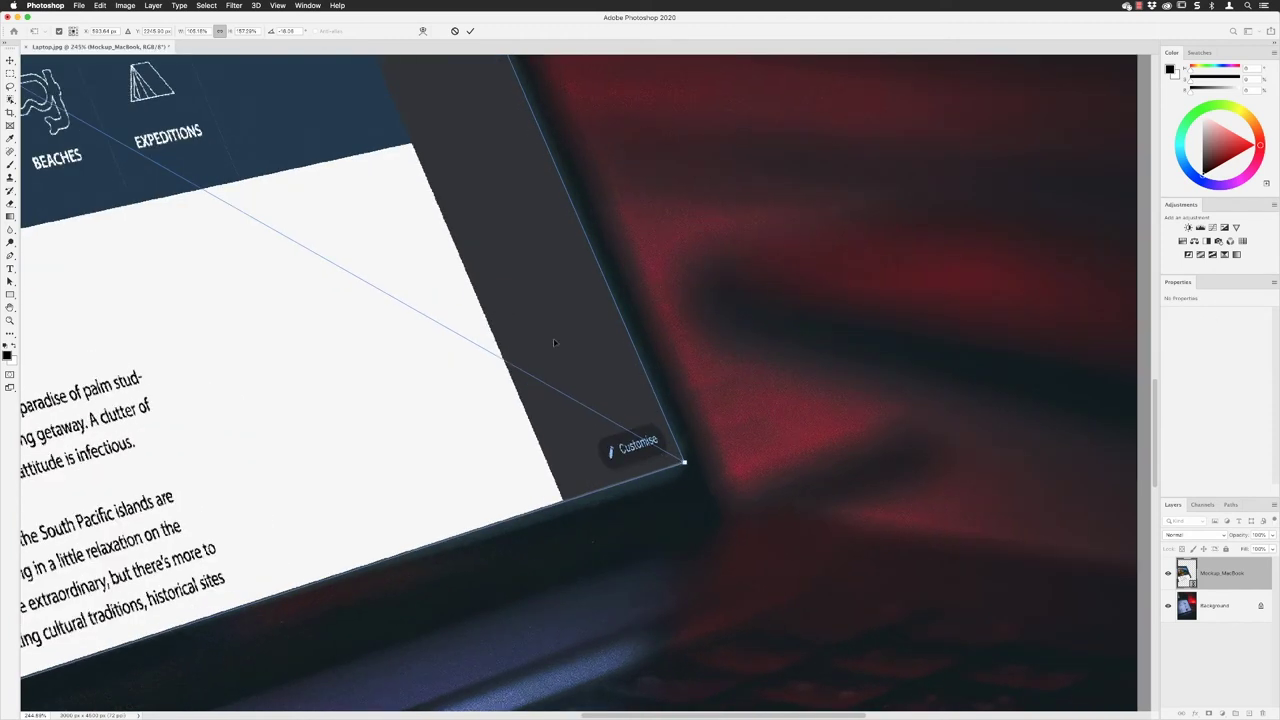
pyautogui.rightClick(465, 176)
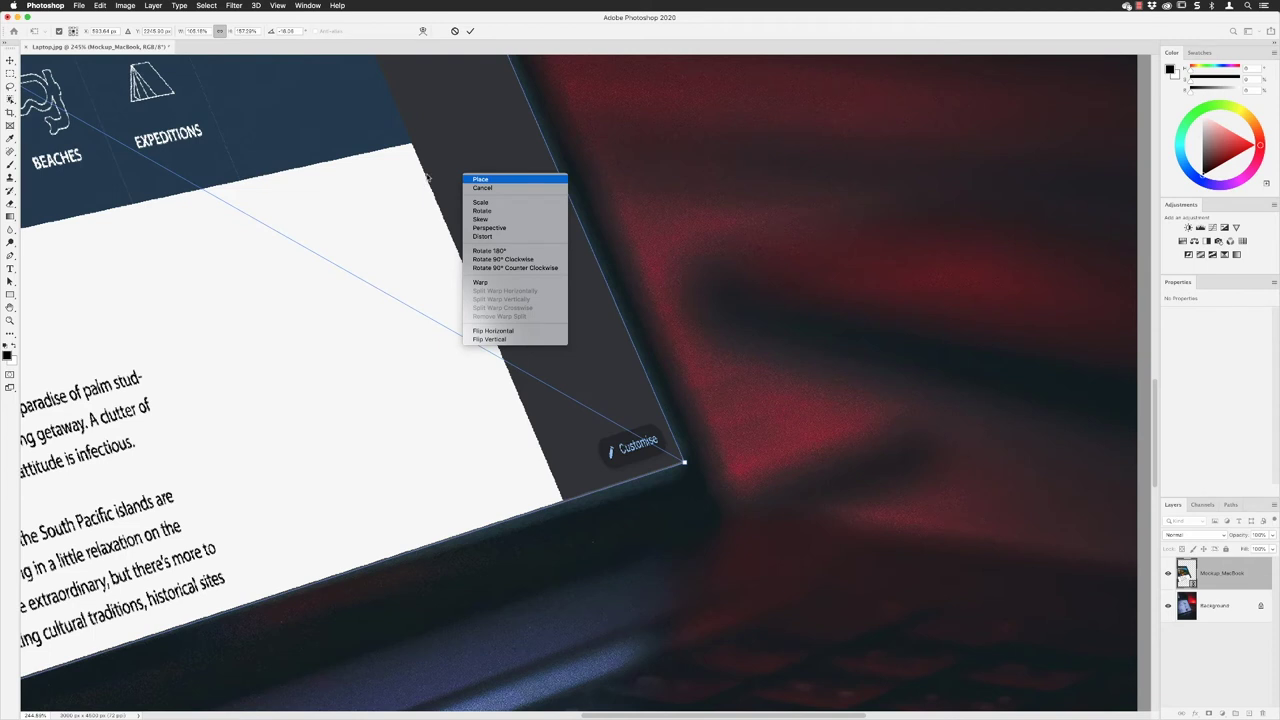
pyautogui.click(482, 203)
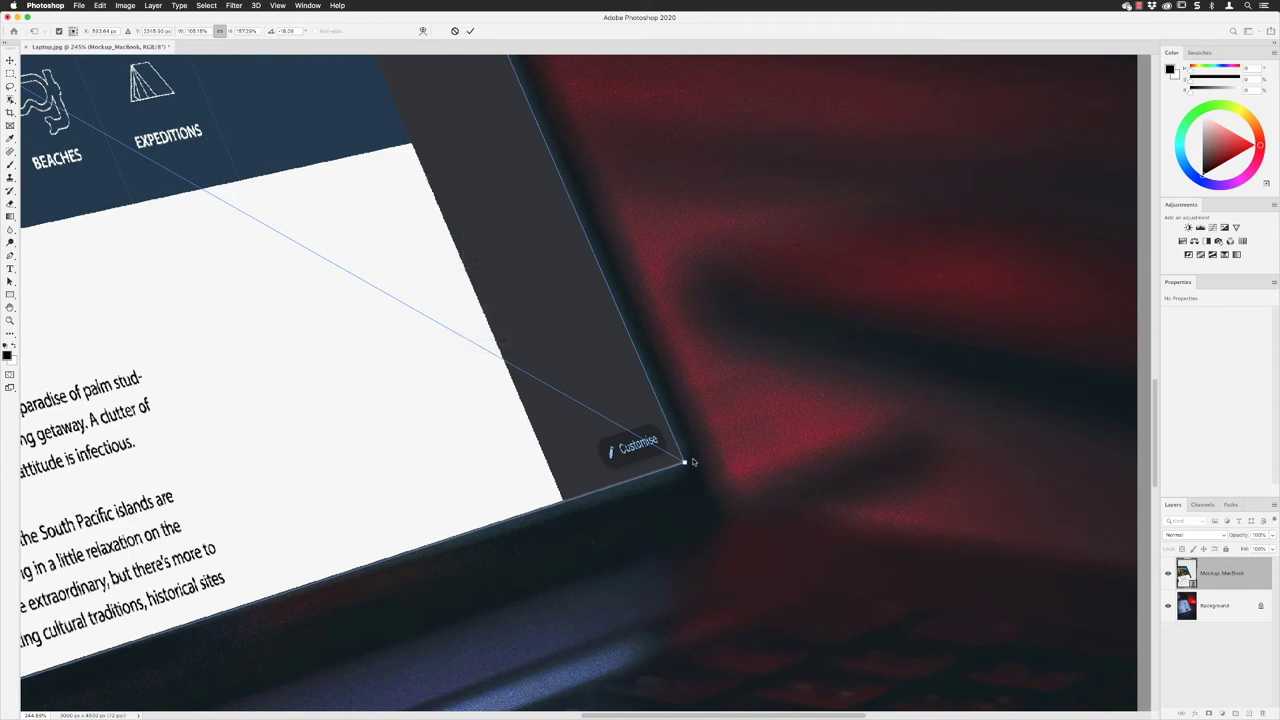
pyautogui.moveTo(684, 462); pyautogui.dragTo(694, 470)
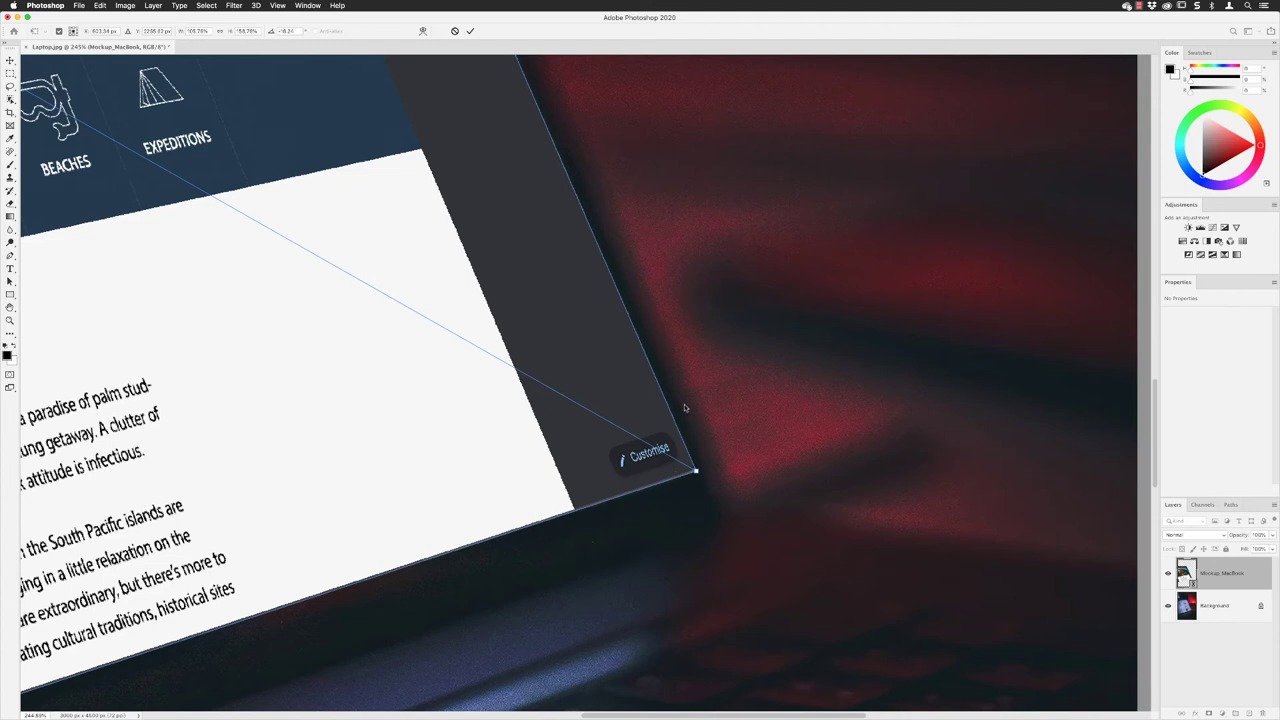
pyautogui.moveTo(623, 394); pyautogui.dragTo(620, 392)
# Distort the mockup's bottom-left corner slightly up and outward to match the laptop screen's bottom edge, and commit the transform.
pyautogui.scroll(-5, 579, 303)
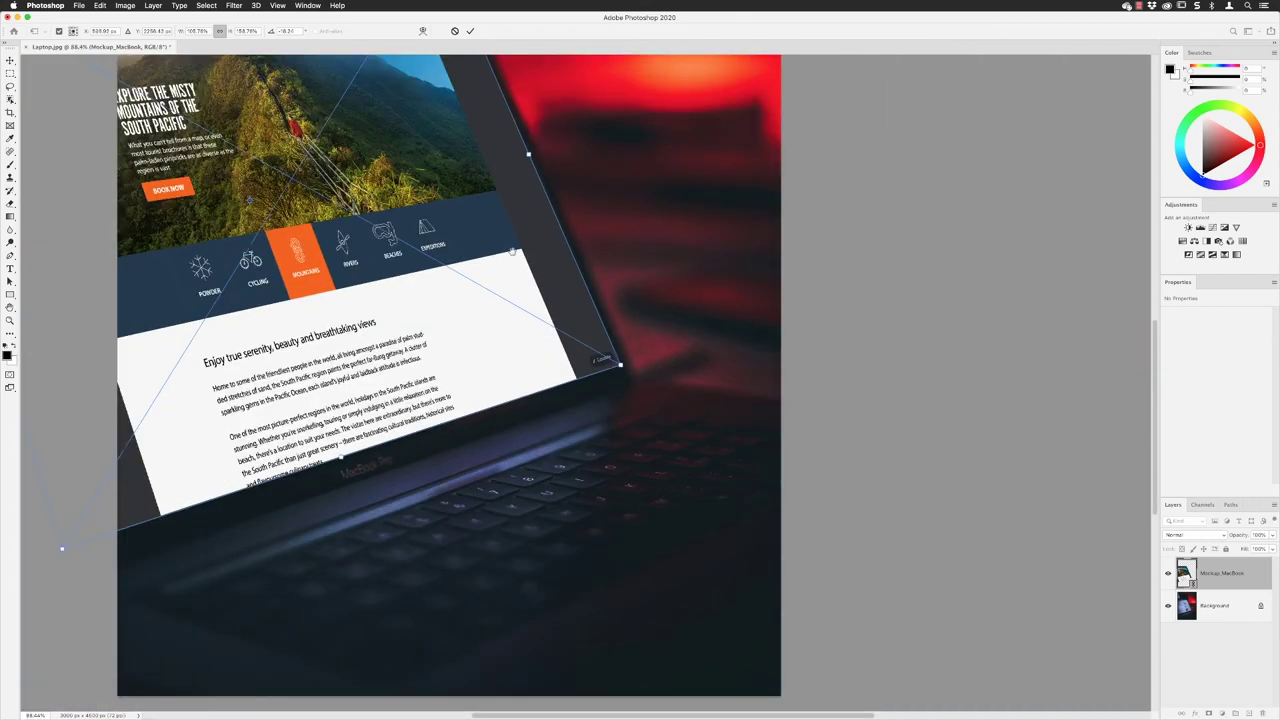
pyautogui.scroll(4, 523, 184)
pyautogui.hscroll(-2, 523, 184)
pyautogui.scroll(4, 523, 184)
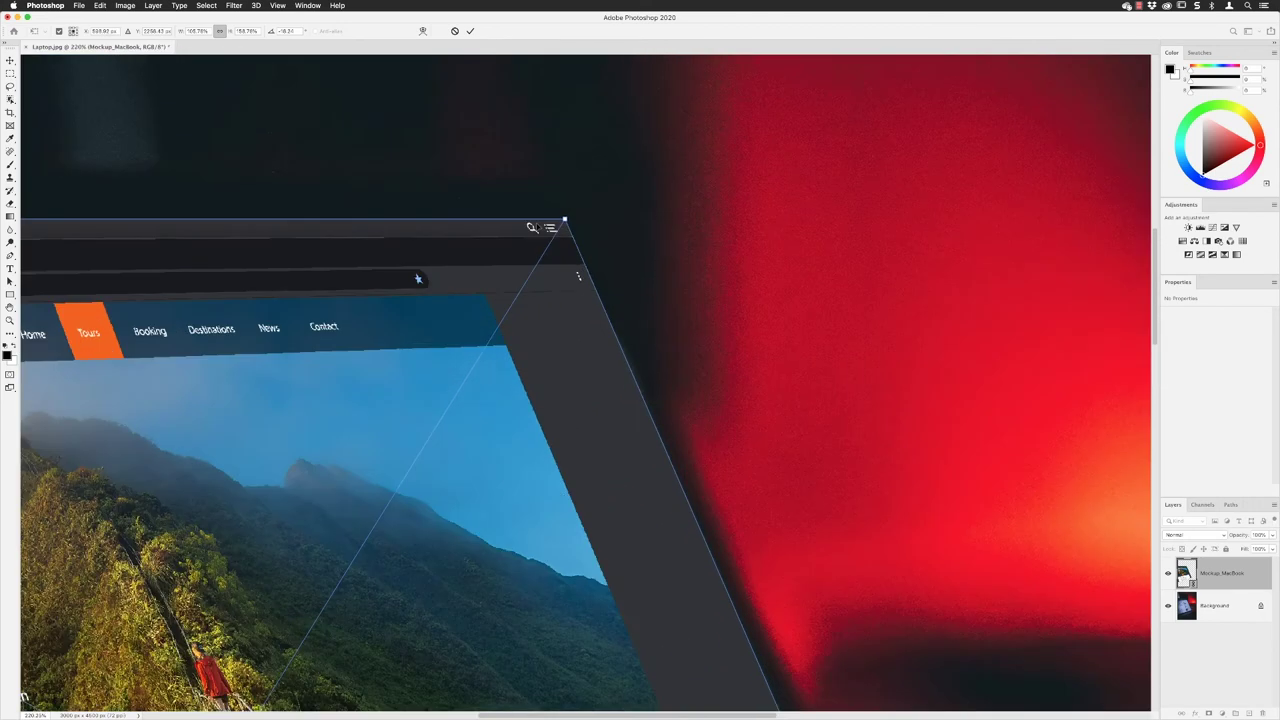
pyautogui.scroll(-5, 558, 261)
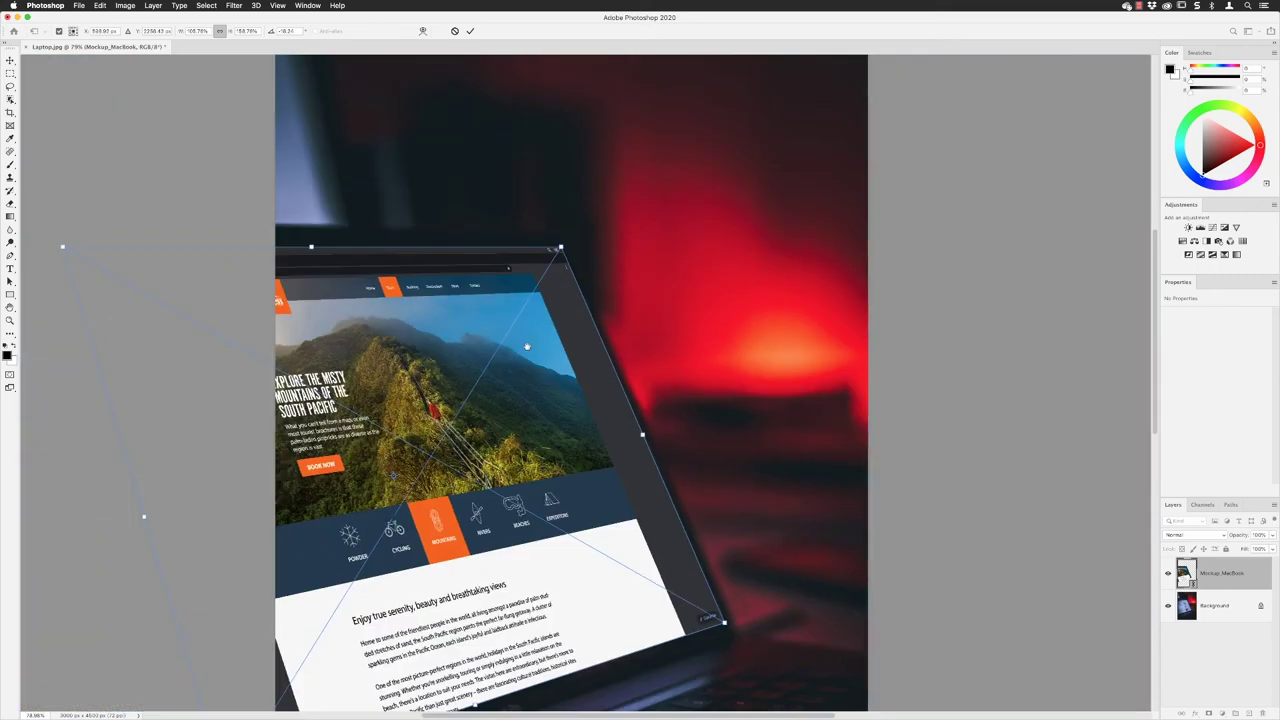
pyautogui.scroll(-3, 525, 197)
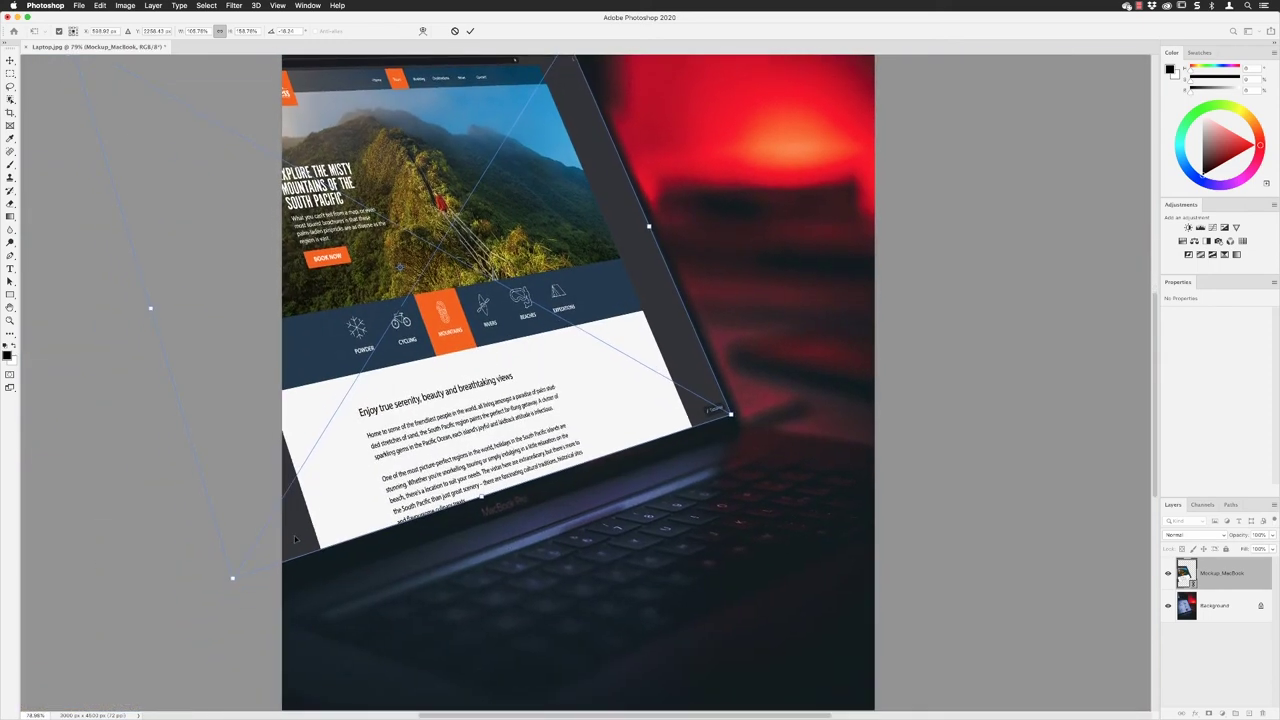
pyautogui.rightClick(430, 398)
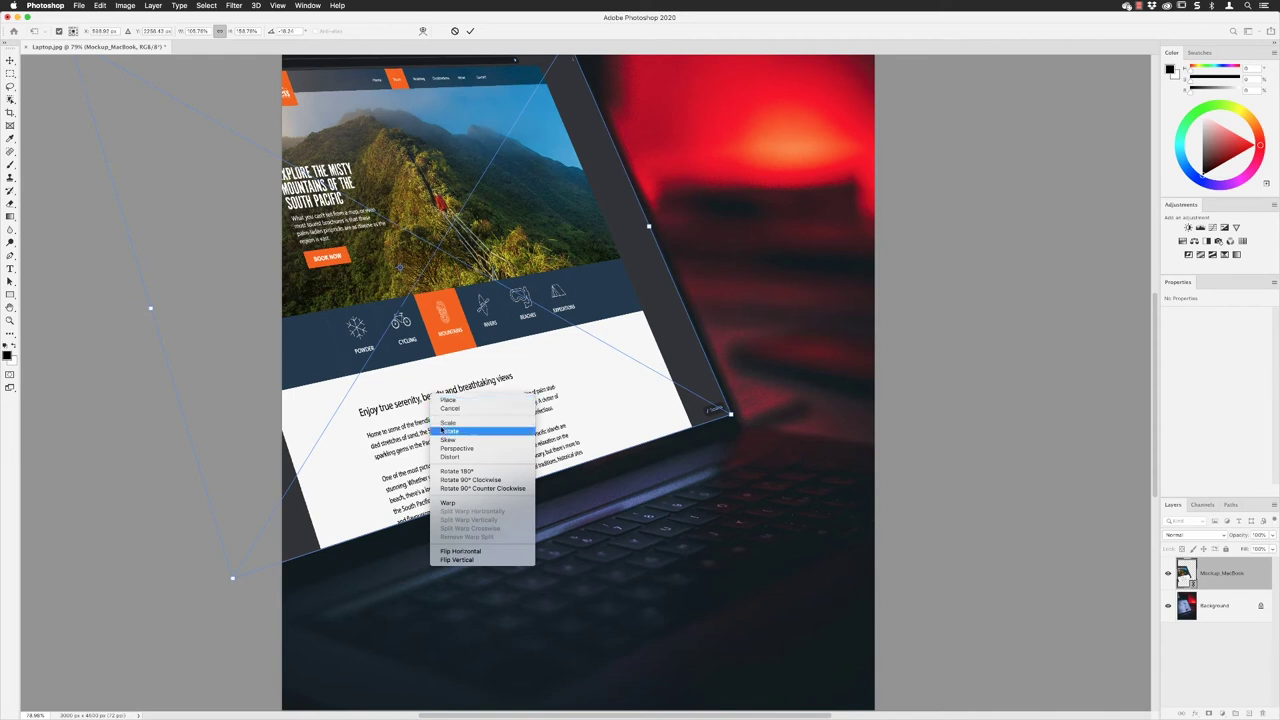
pyautogui.click(450, 456)
pyautogui.moveTo(232, 579)
pyautogui.mouseDown()
pyautogui.moveTo(230, 550)
pyautogui.moveTo(223, 574)
pyautogui.mouseUp()
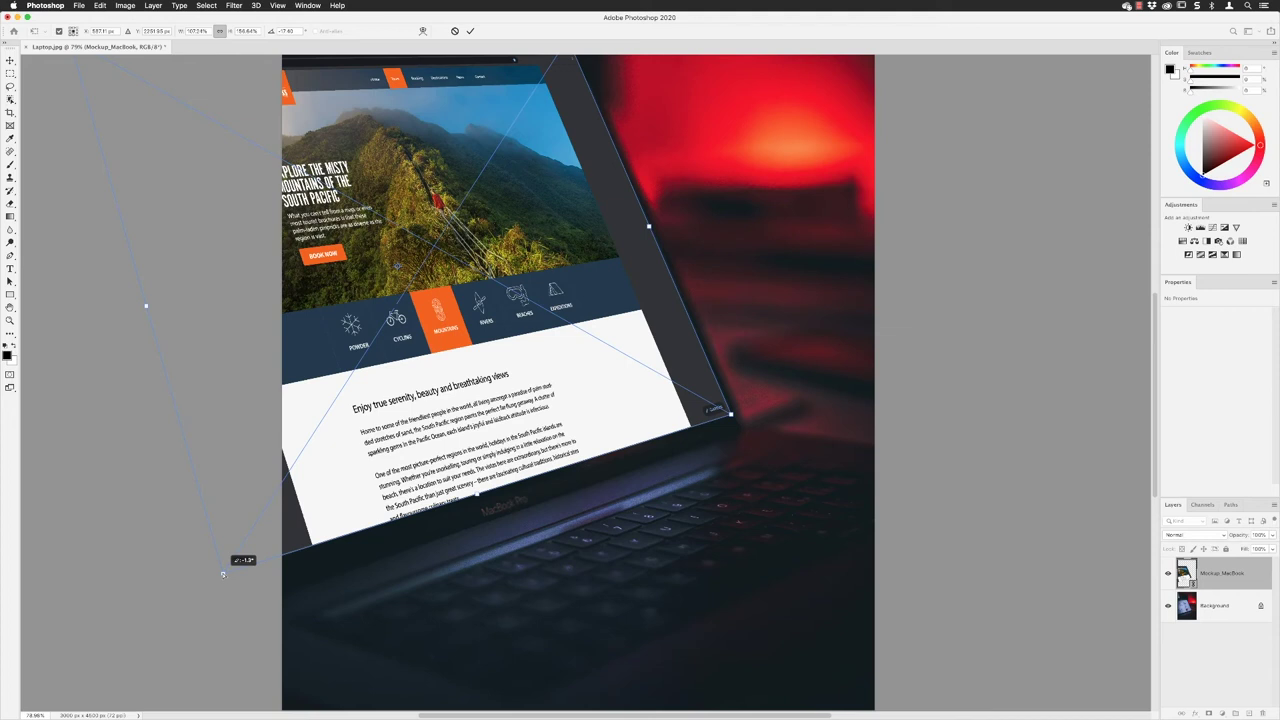
pyautogui.moveTo(223, 574); pyautogui.dragTo(248, 641)
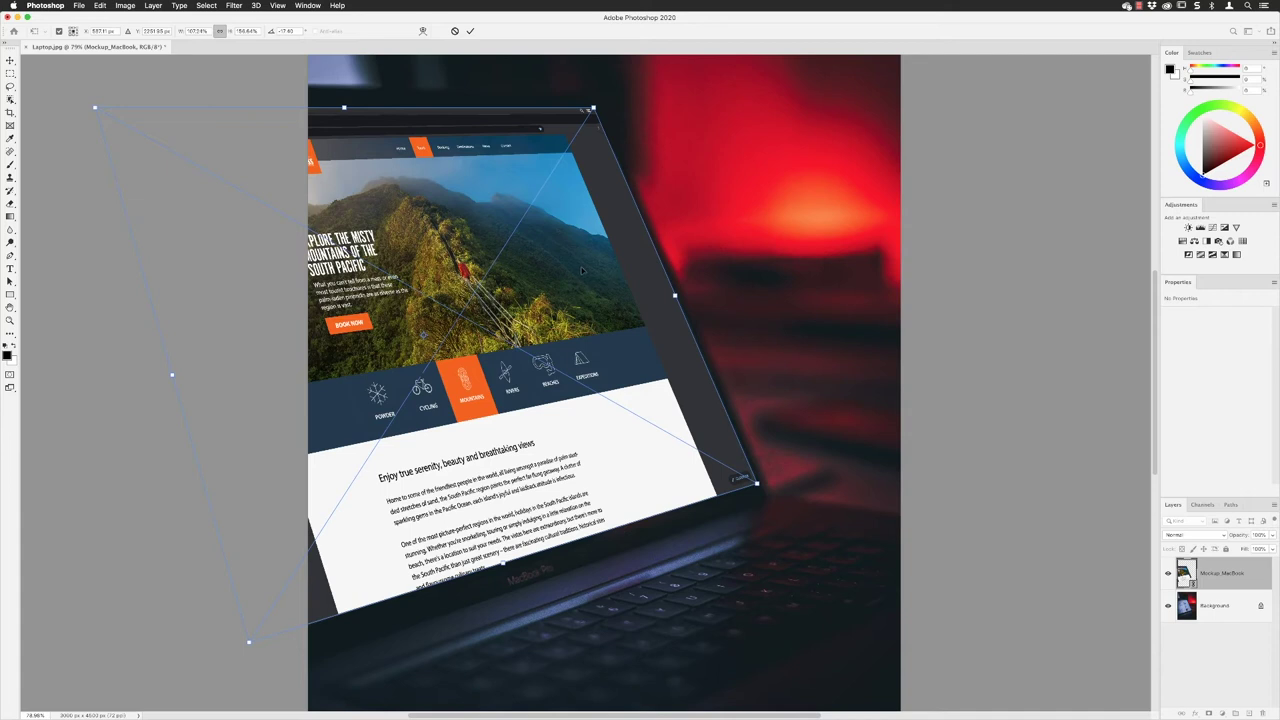
pyautogui.click(472, 31)
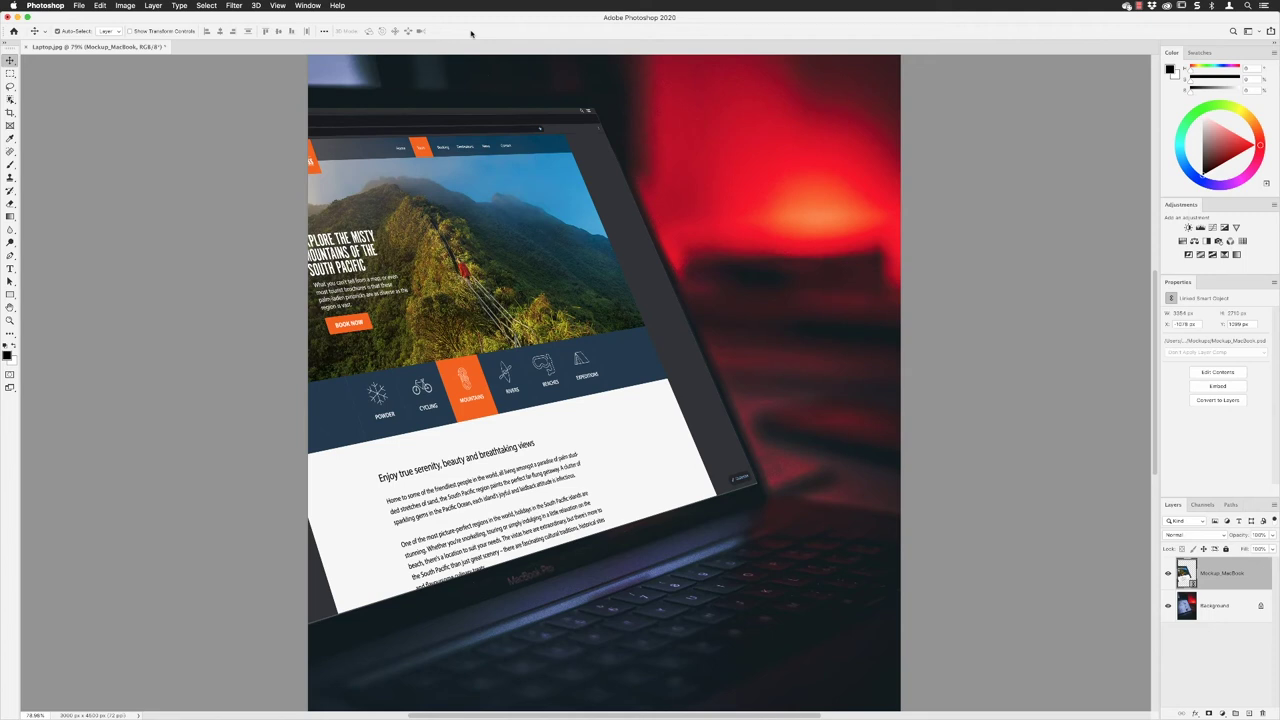
# Float the Layers panel beside the photo and start a Tilt-Shift blur of about 24 px on the Mockup_MacBook layer.
pyautogui.press('super+minus')
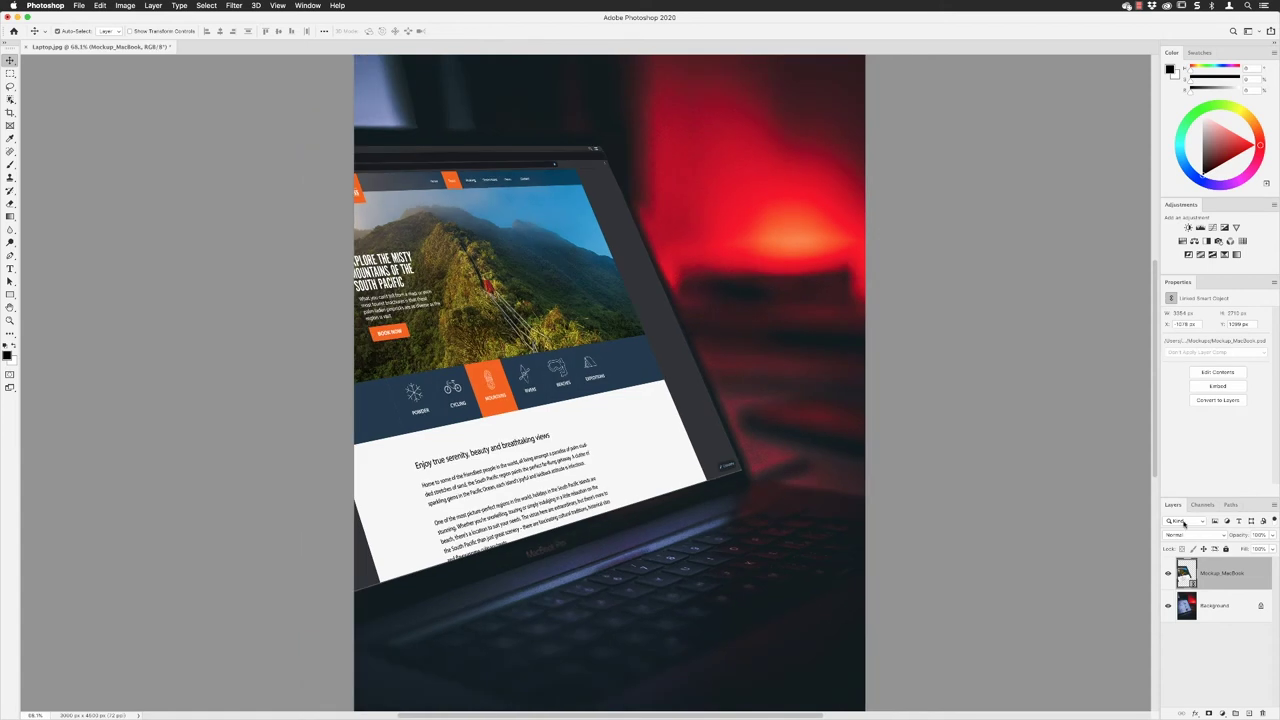
pyautogui.moveTo(1172, 504); pyautogui.dragTo(884, 193)
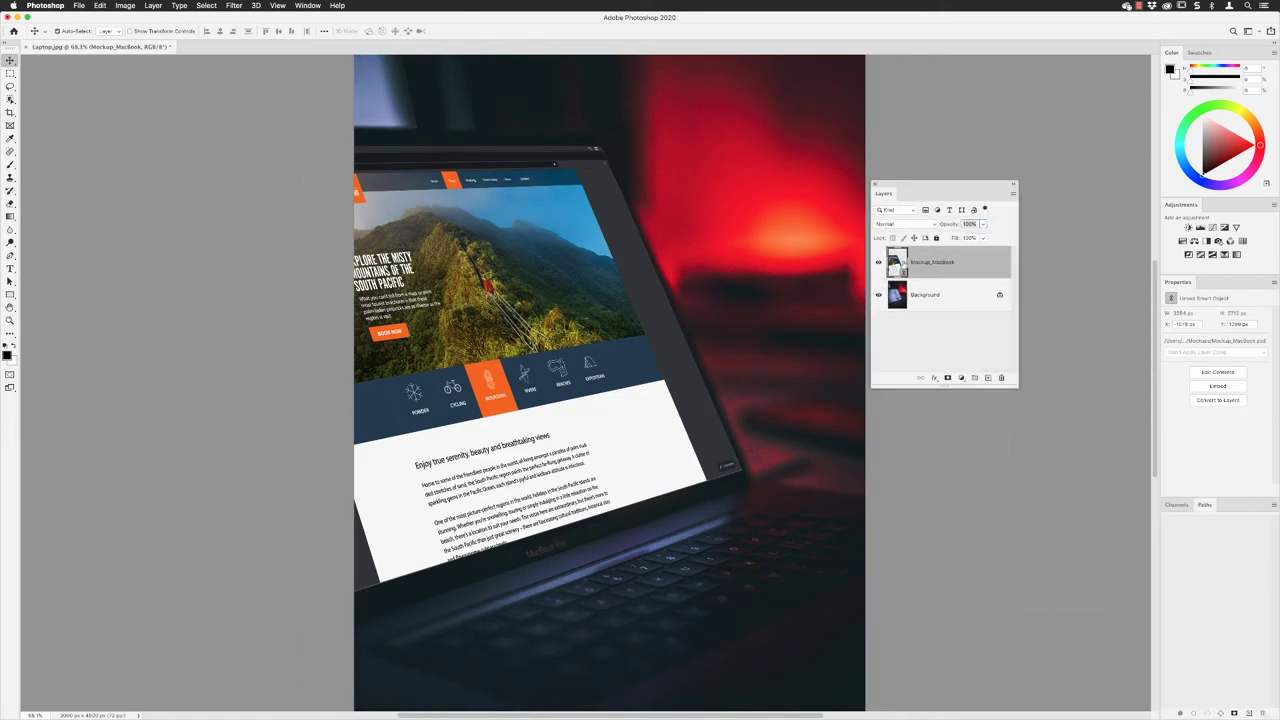
pyautogui.click(233, 5)
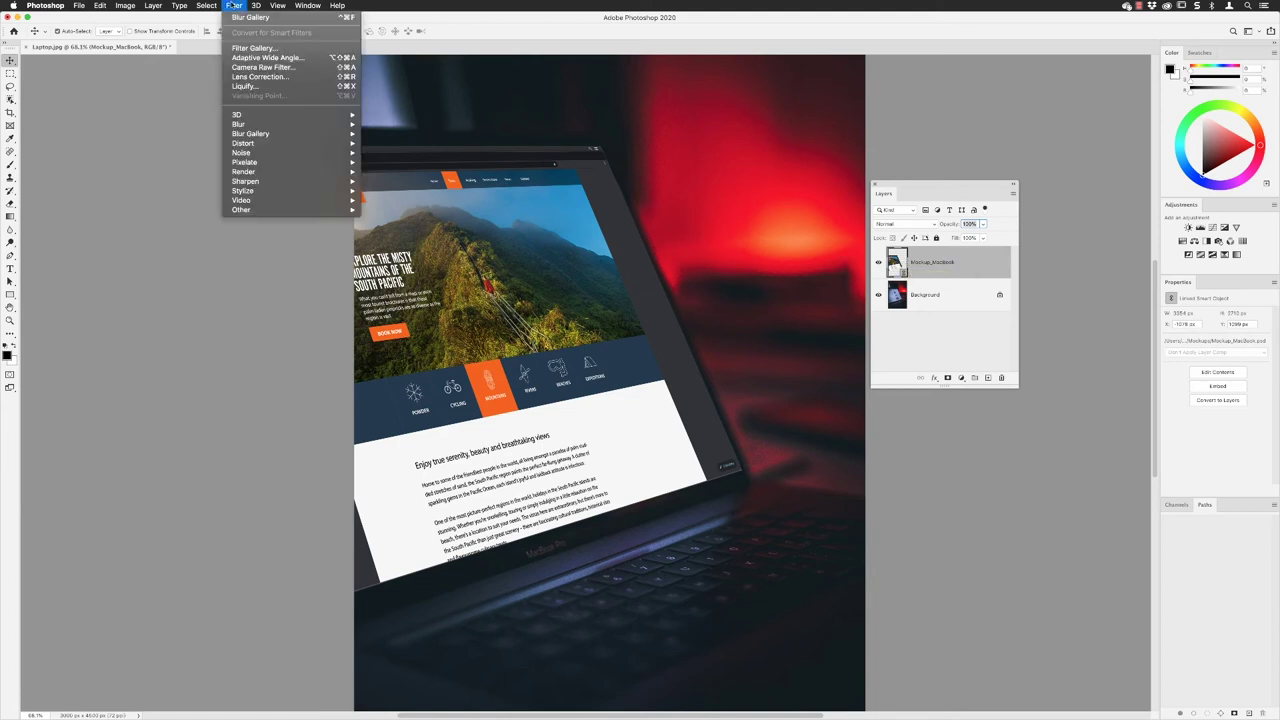
pyautogui.moveTo(270, 134)
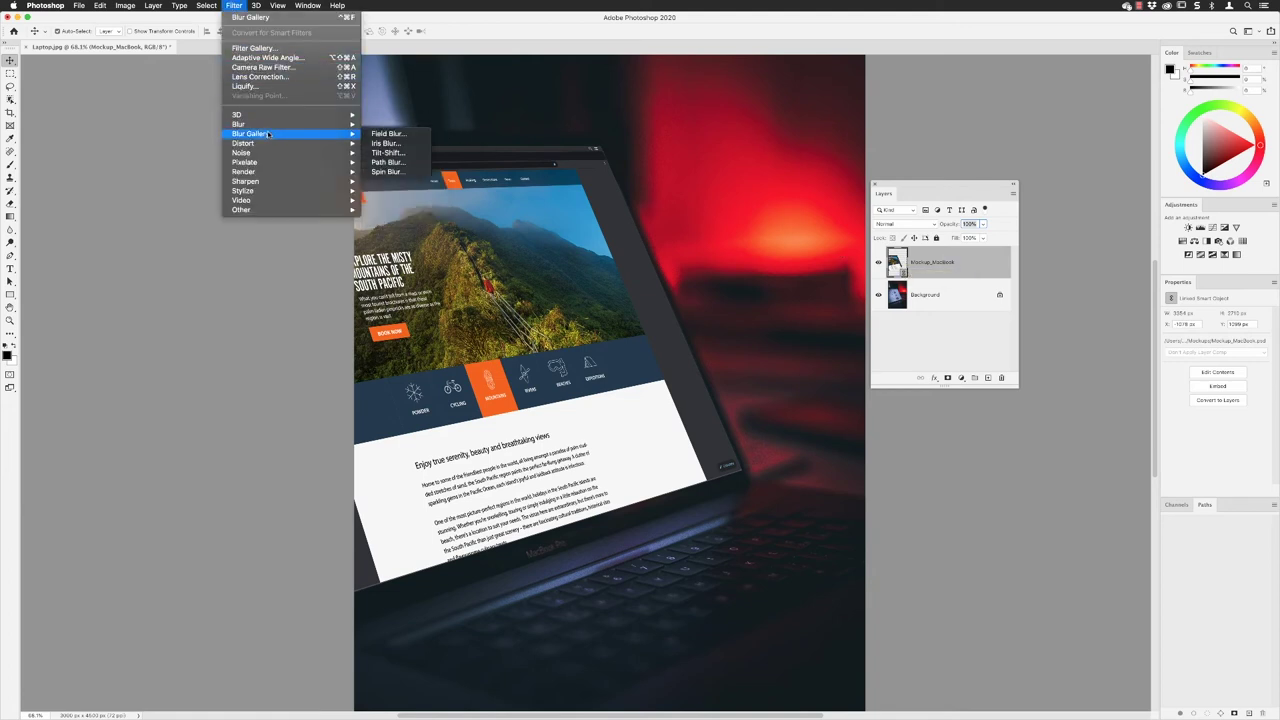
pyautogui.click(396, 153)
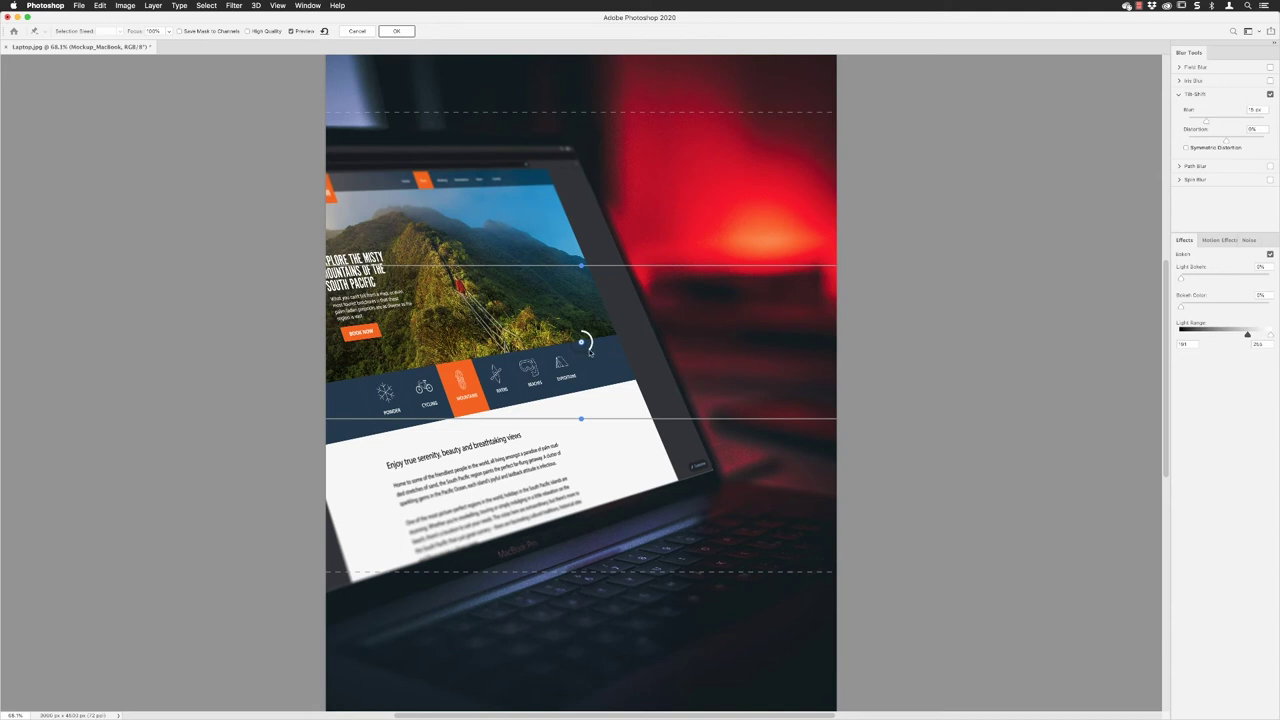
pyautogui.moveTo(590, 351); pyautogui.dragTo(580, 355)
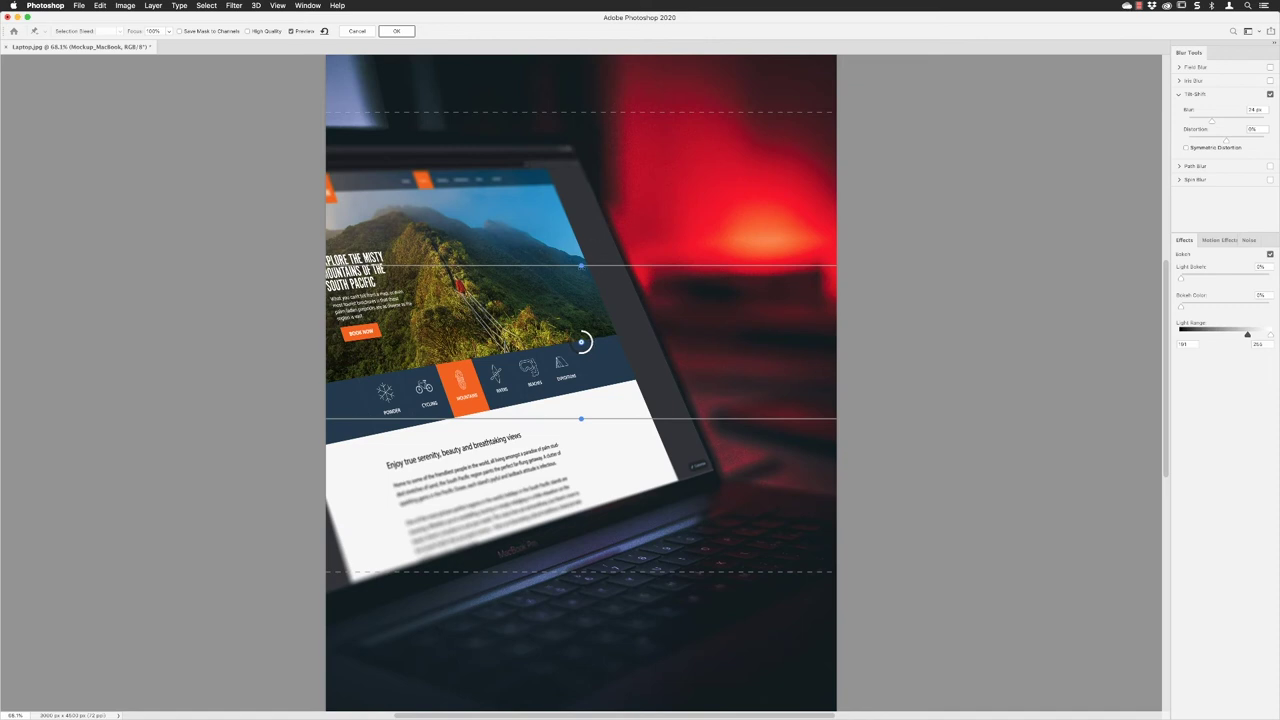
# Rotate the Tilt-Shift band parallel to the laptop screen's slanted right edge and recenter it near the orange icon tile with a narrower focus area.
pyautogui.moveTo(597, 308)
pyautogui.mouseDown()
pyautogui.moveTo(614, 326)
pyautogui.moveTo(611, 290)
pyautogui.moveTo(616, 322)
pyautogui.mouseUp()
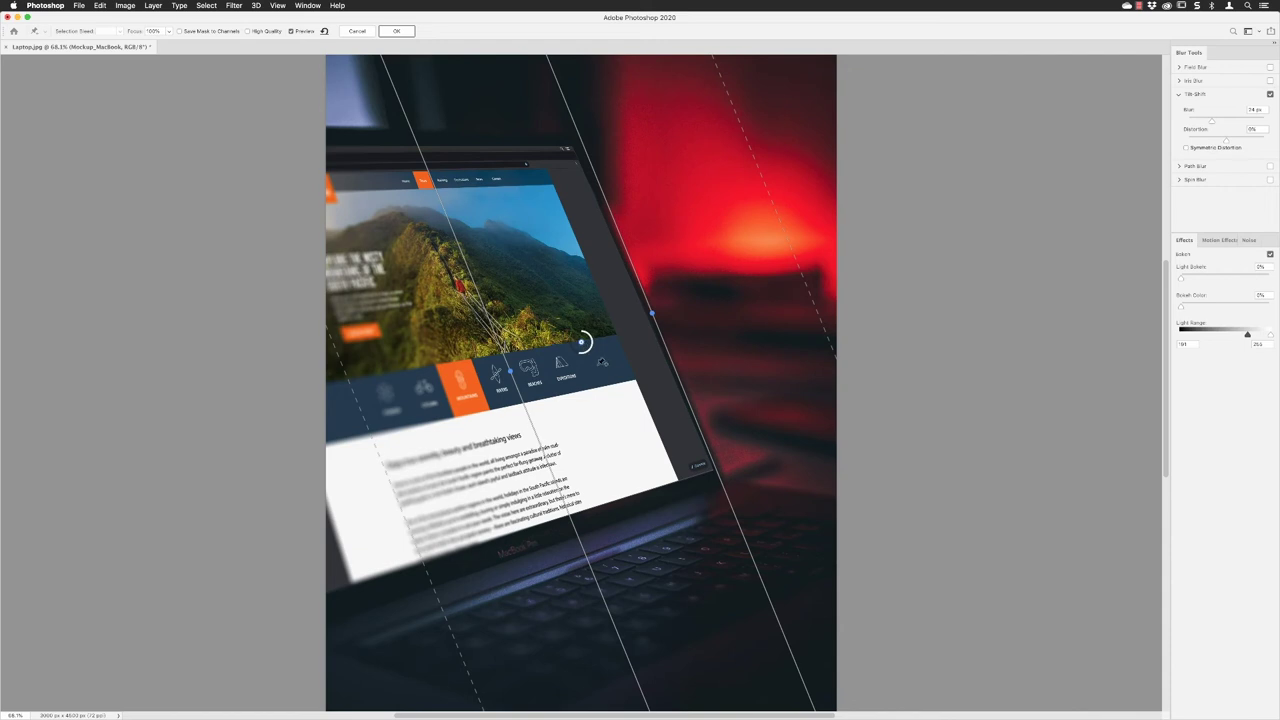
pyautogui.moveTo(581, 344); pyautogui.dragTo(429, 377)
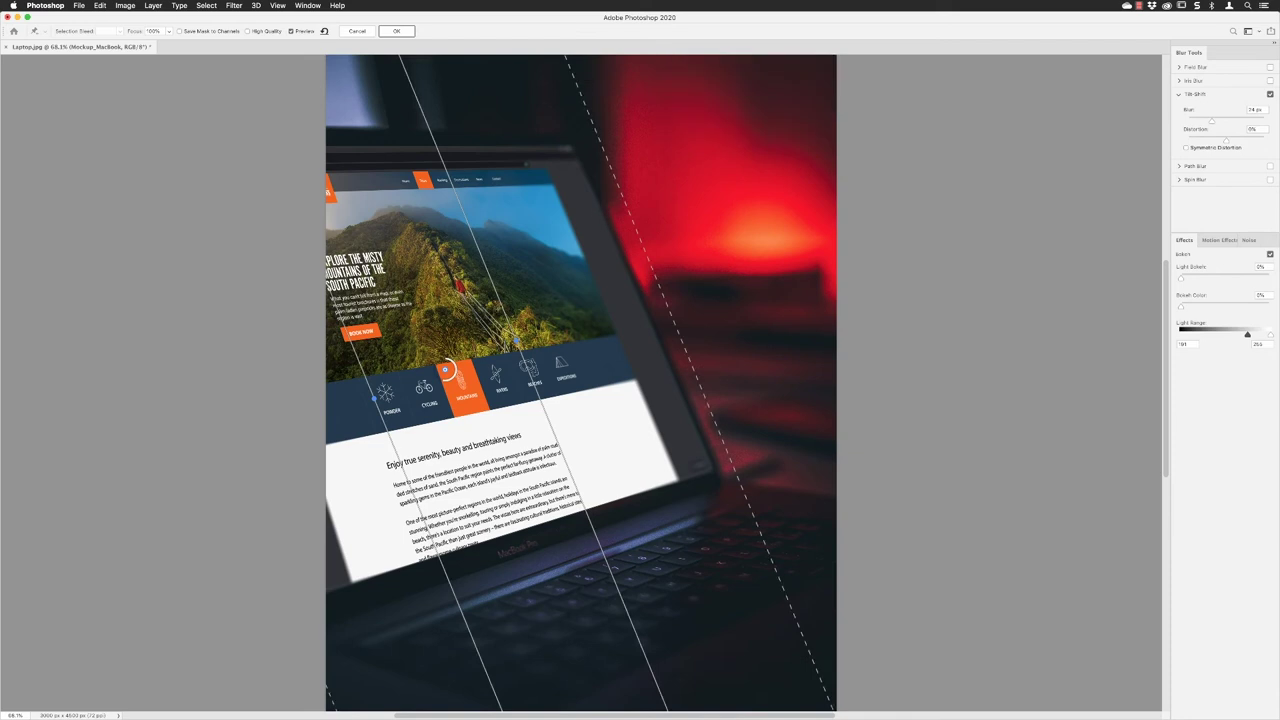
pyautogui.moveTo(516, 340); pyautogui.dragTo(472, 358)
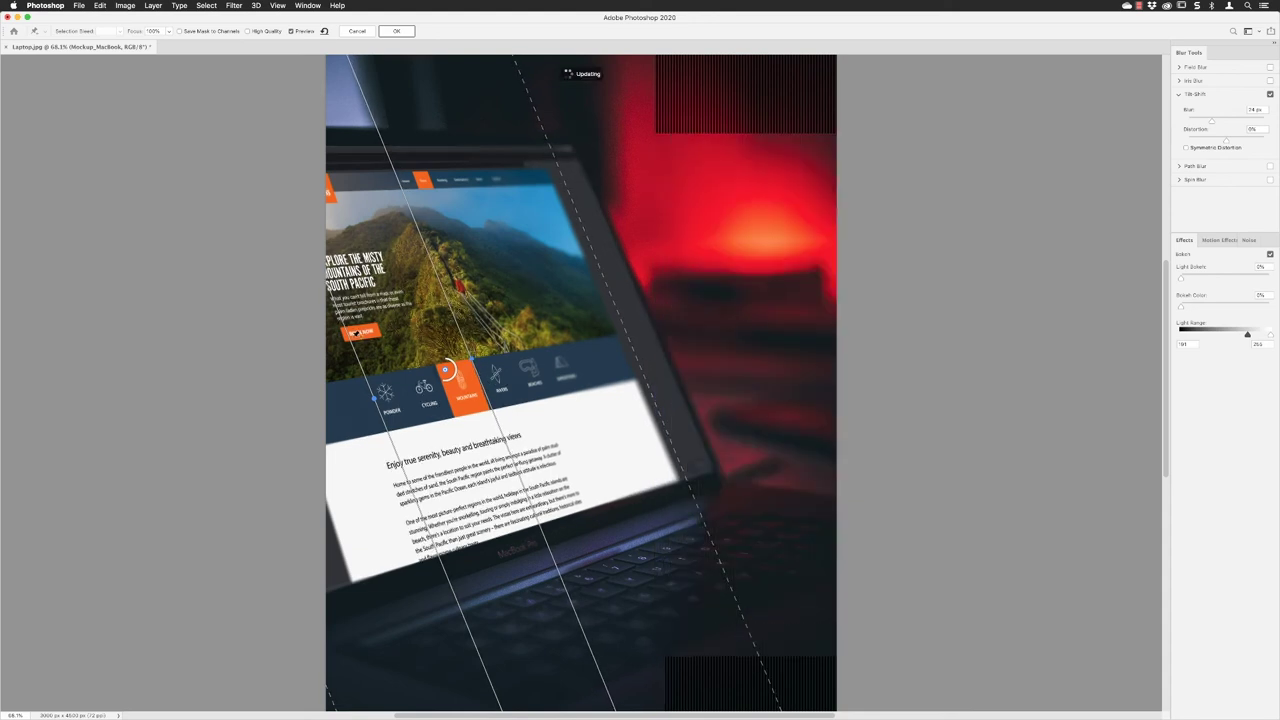
# Fine-tune the Tilt-Shift center, focus lines and angle so the sharp band runs through the cycling icon and the blur increases toward the screen's right edge.
pyautogui.moveTo(352, 340); pyautogui.dragTo(372, 345)
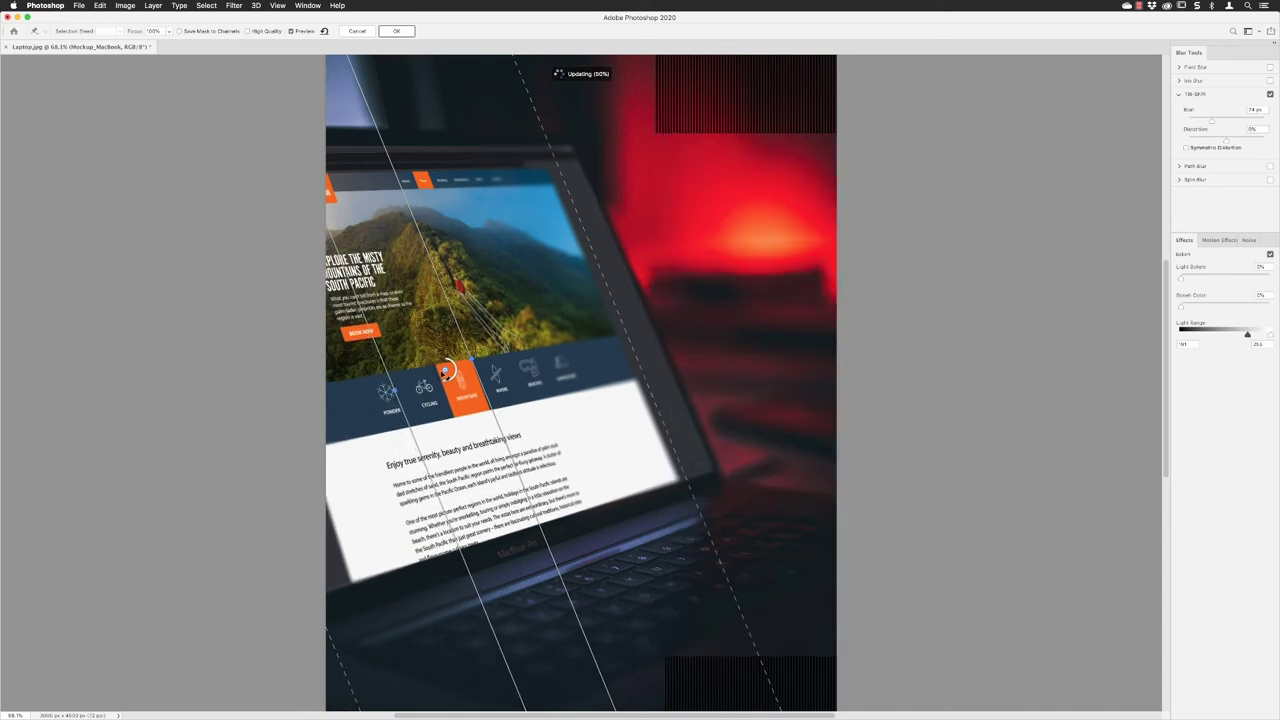
pyautogui.moveTo(447, 372); pyautogui.dragTo(425, 375)
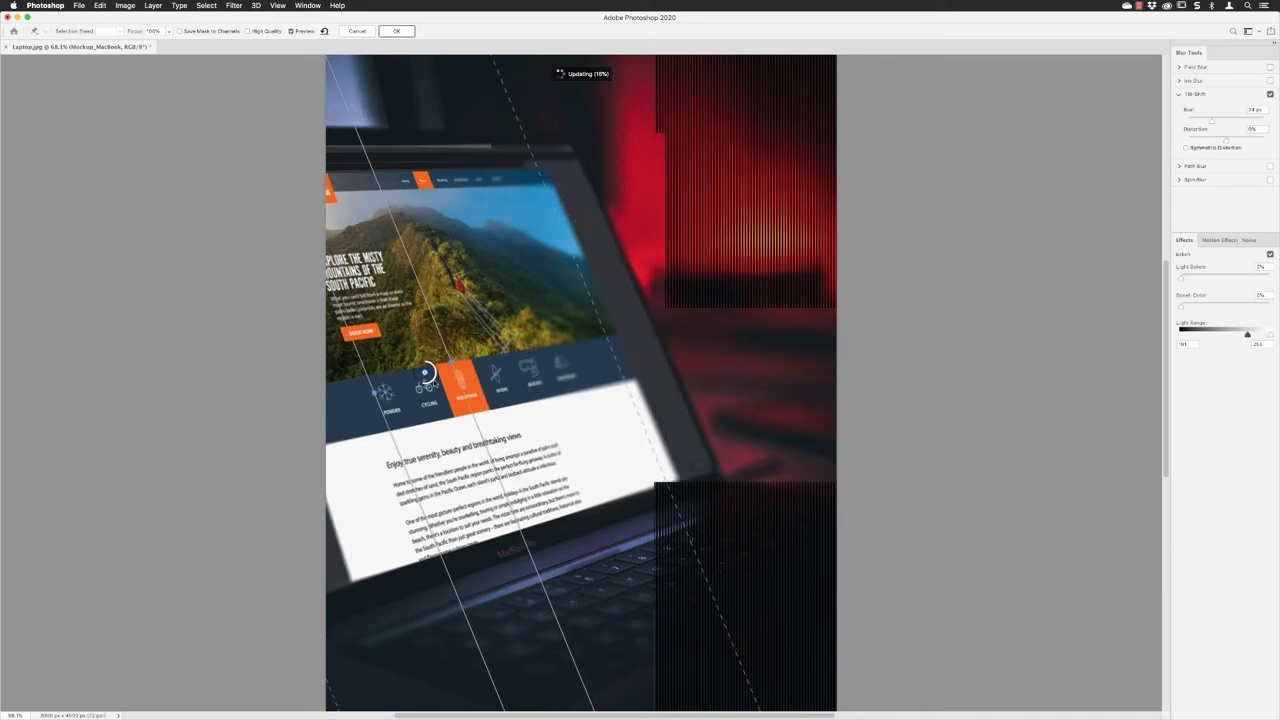
pyautogui.moveTo(458, 388); pyautogui.dragTo(498, 386)
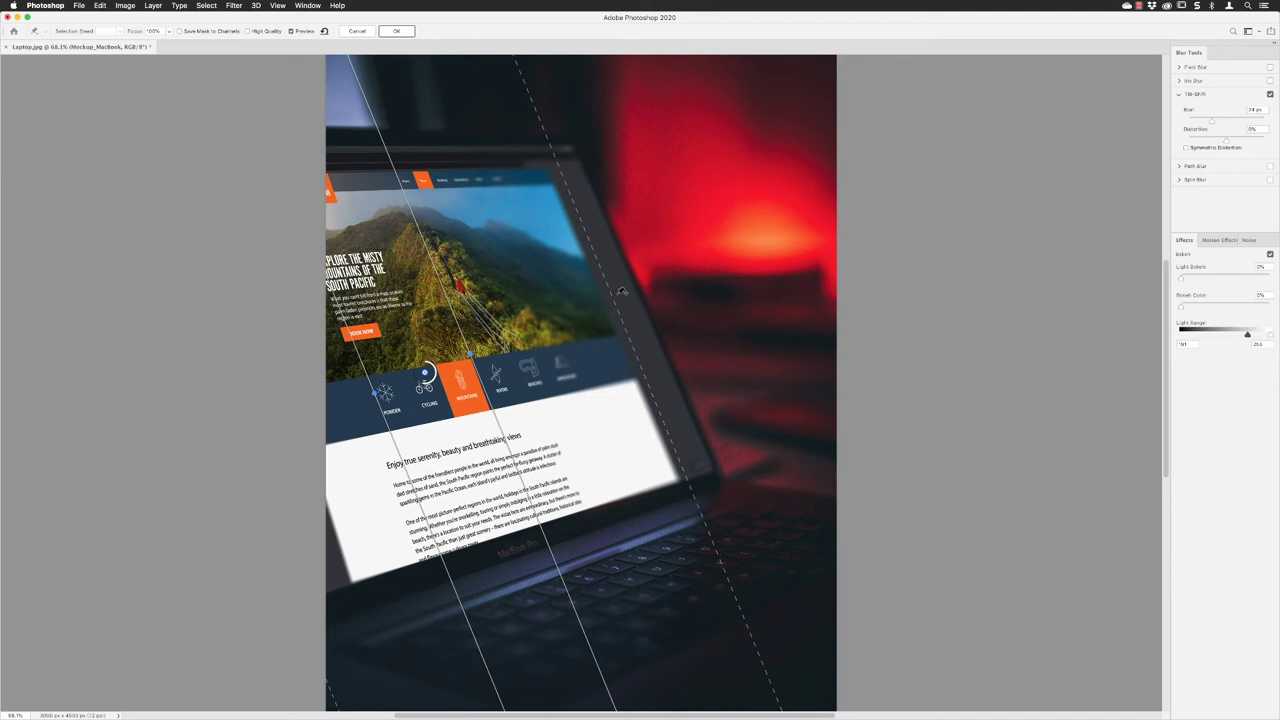
pyautogui.moveTo(488, 393); pyautogui.dragTo(516, 397)
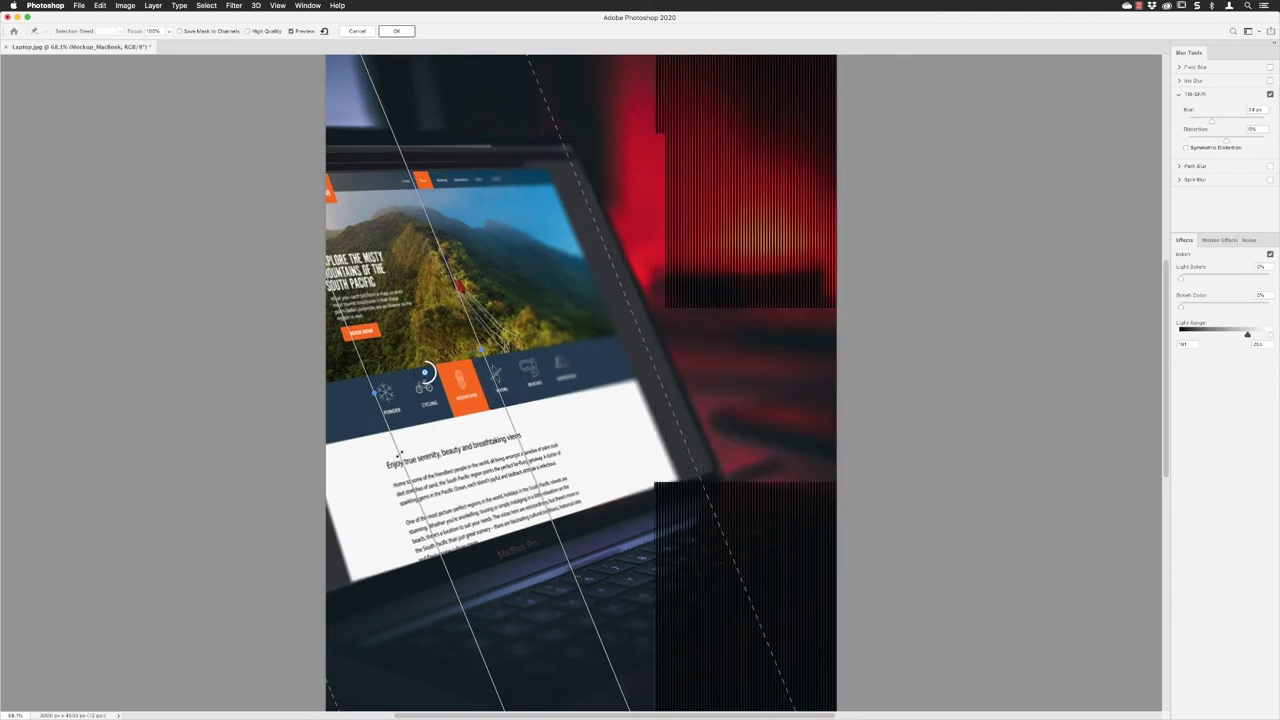
pyautogui.moveTo(398, 454); pyautogui.dragTo(388, 458)
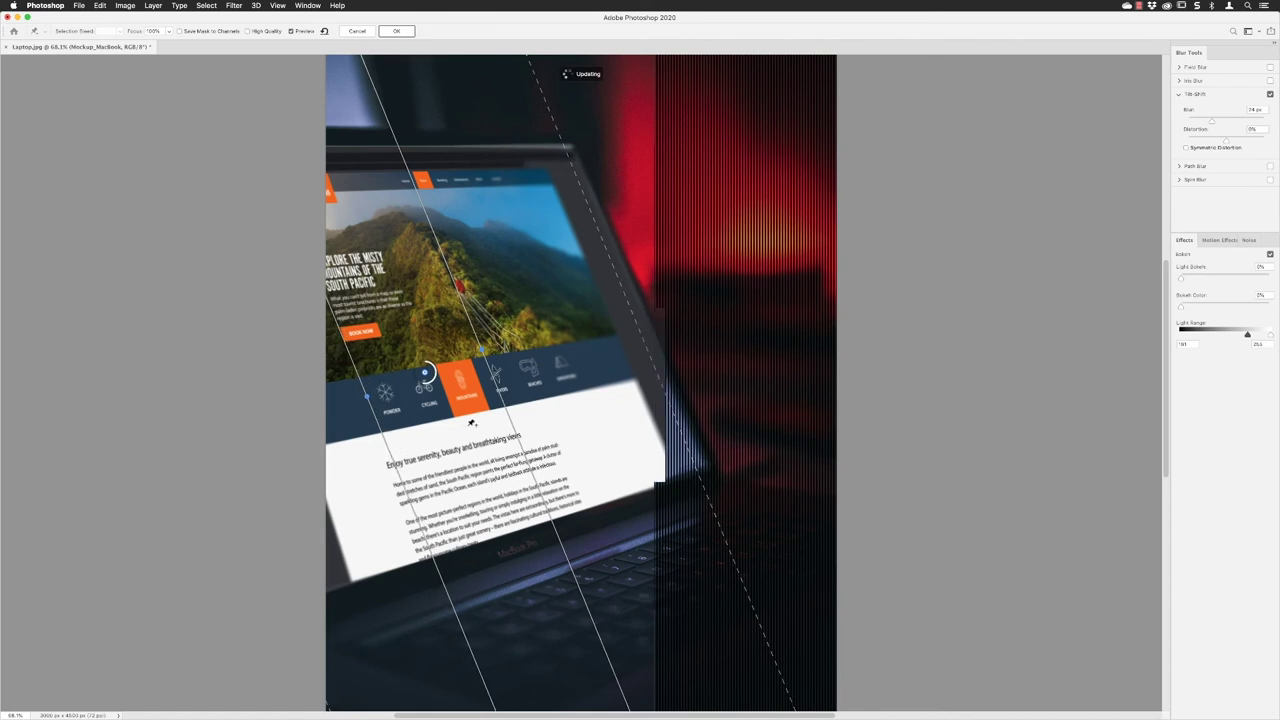
pyautogui.moveTo(481, 351); pyautogui.dragTo(486, 352)
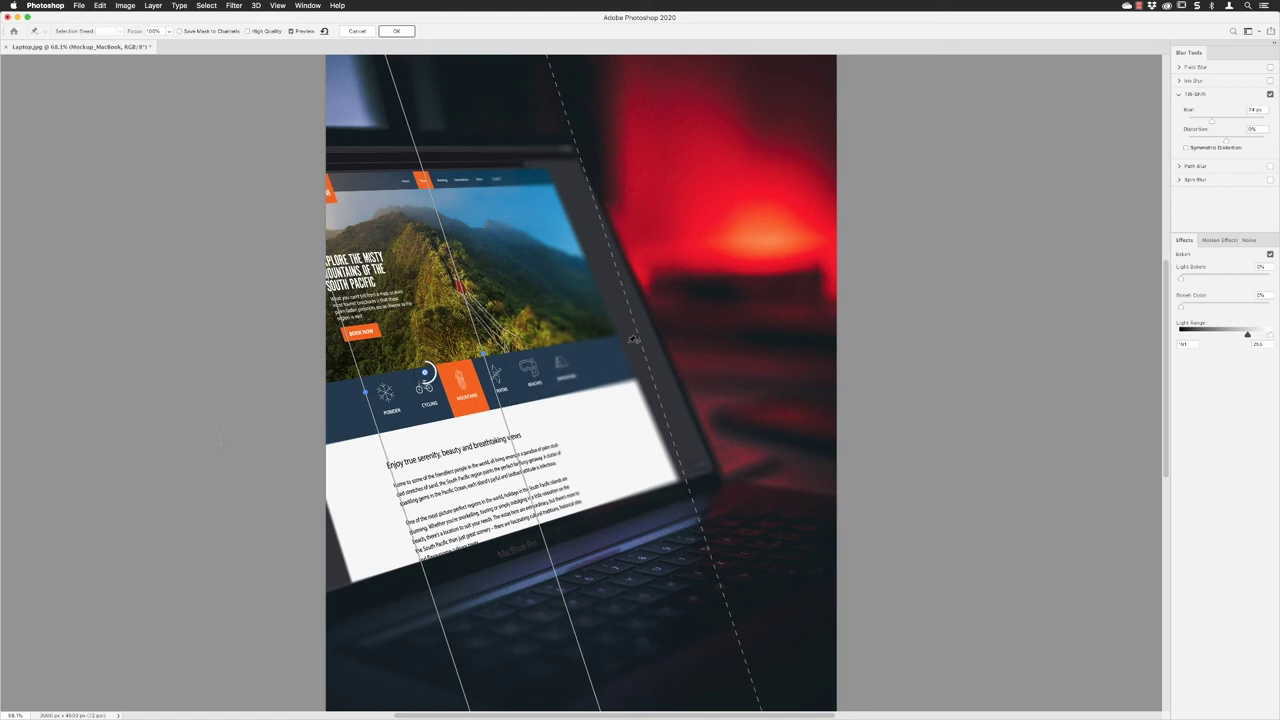
# Increase the Tilt-Shift blur amount and apply the filter with High Quality enabled.
pyautogui.click(1213, 121)
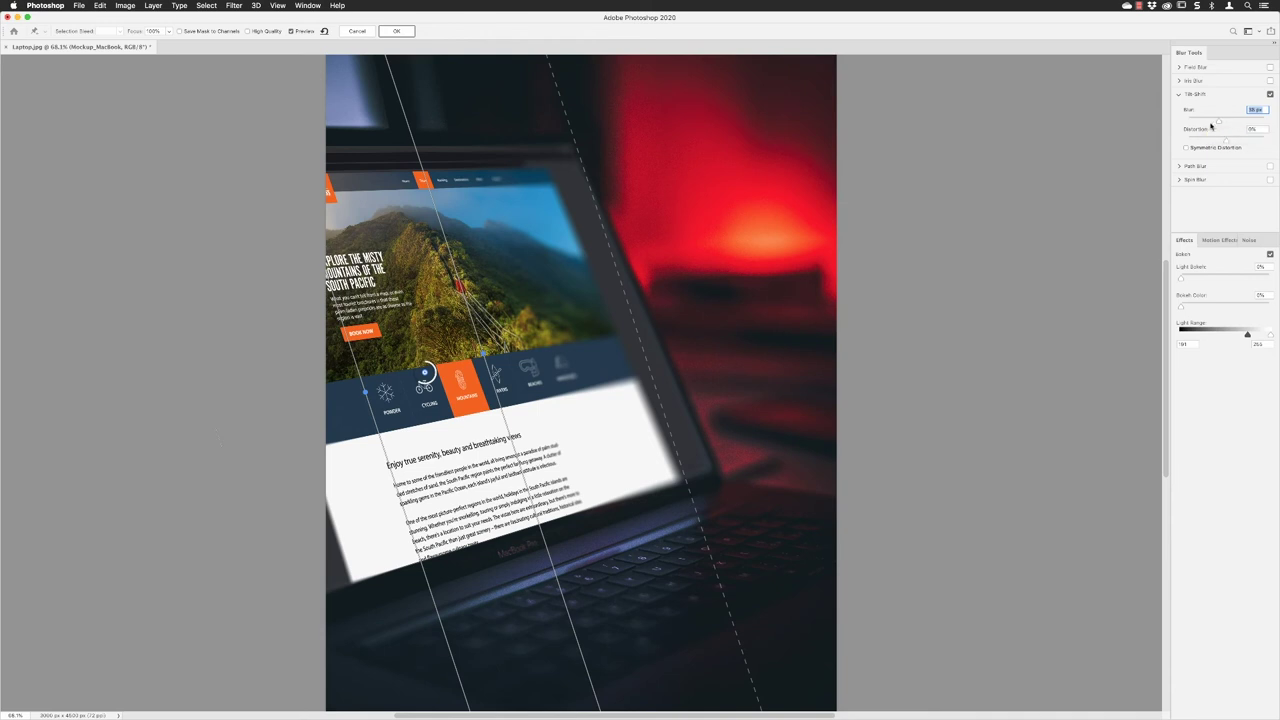
pyautogui.click(257, 32)
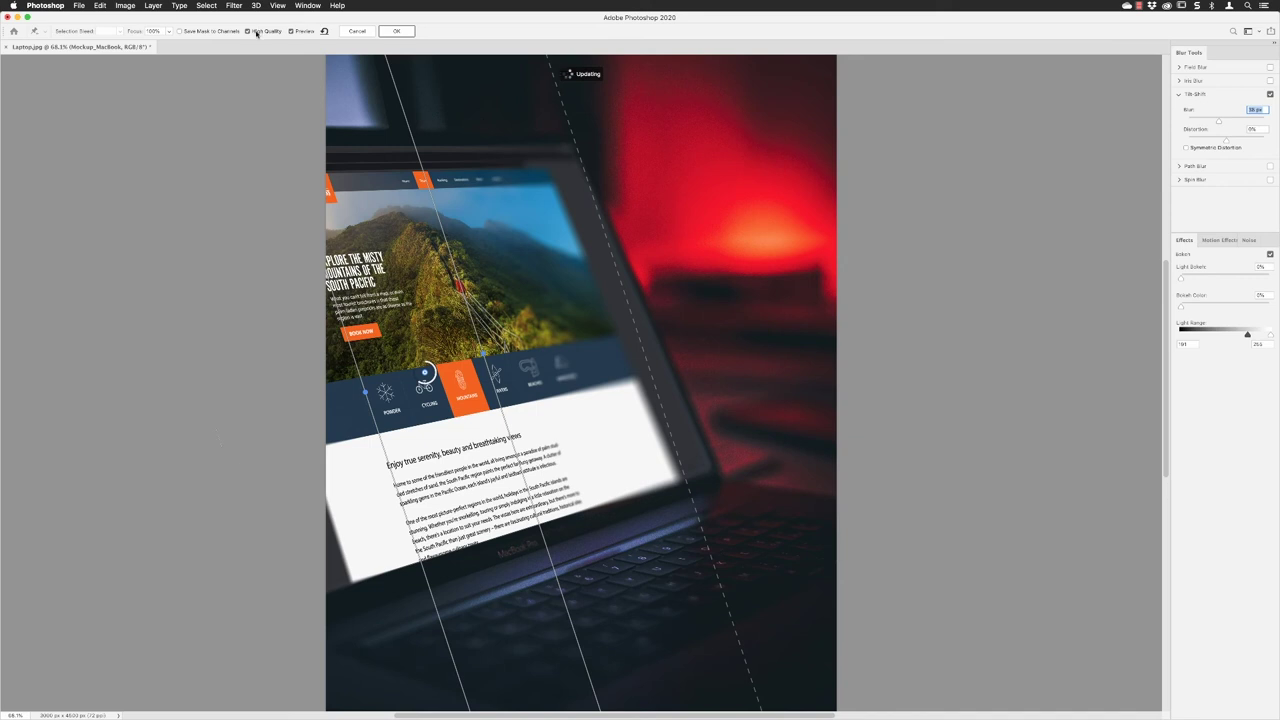
pyautogui.click(398, 31)
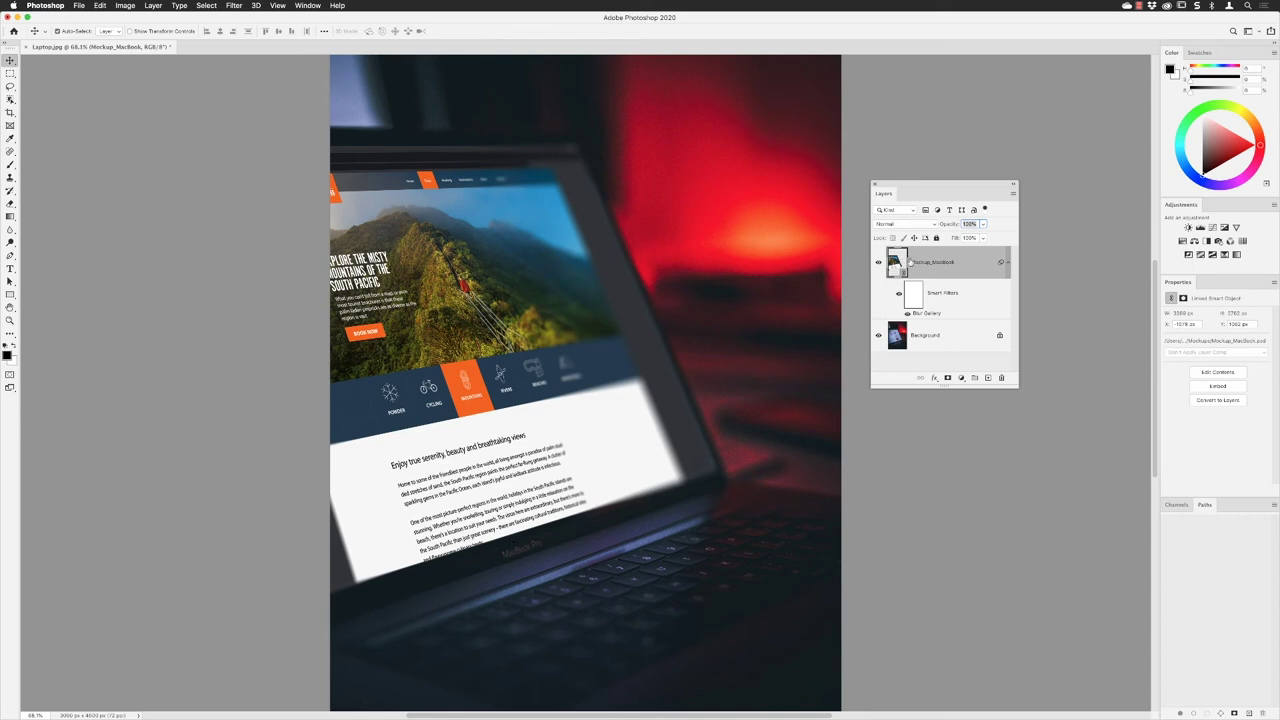
# Start a Field Blur on the Mockup_MacBook layer and set its first pin to 0 px blur.
pyautogui.click(235, 5)
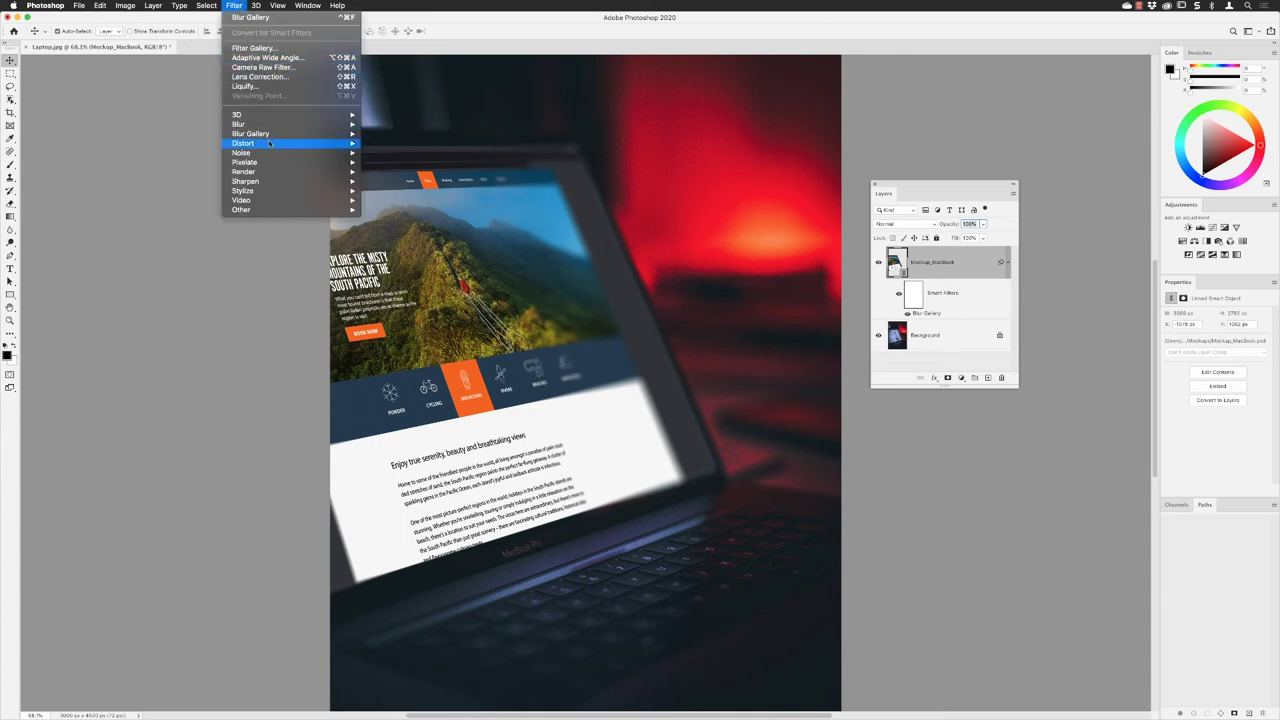
pyautogui.moveTo(271, 138)
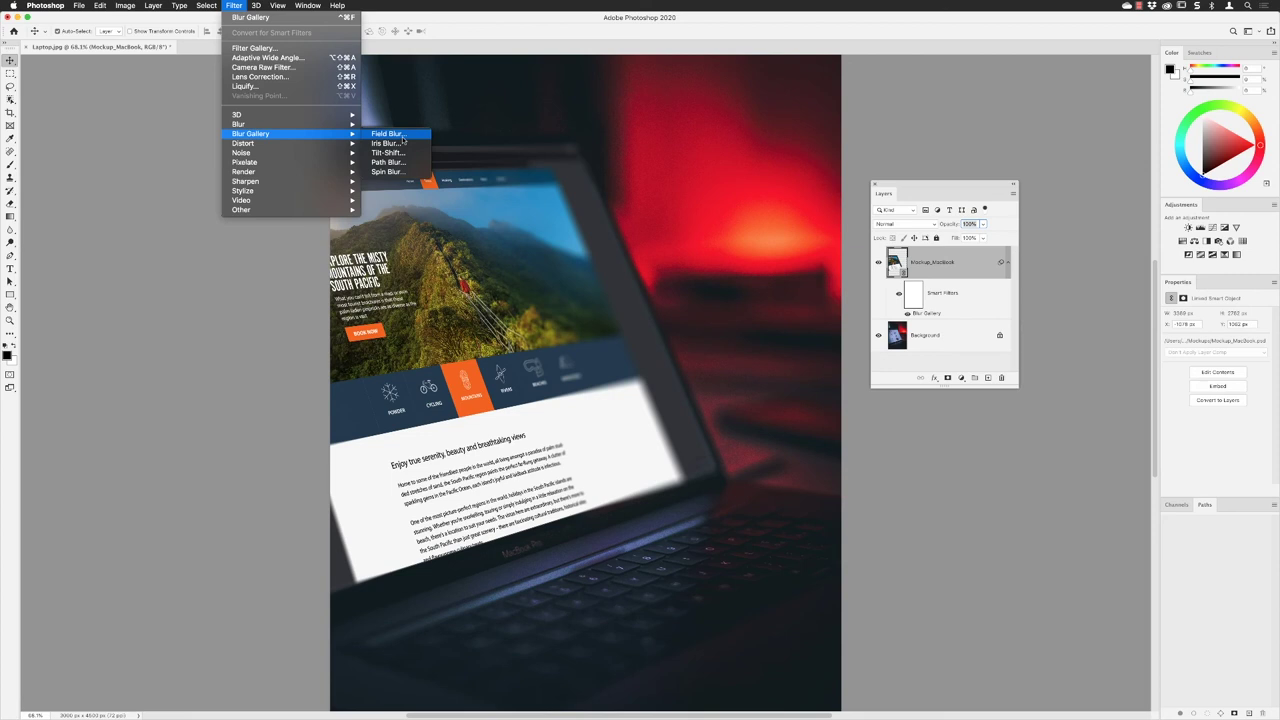
pyautogui.click(402, 136)
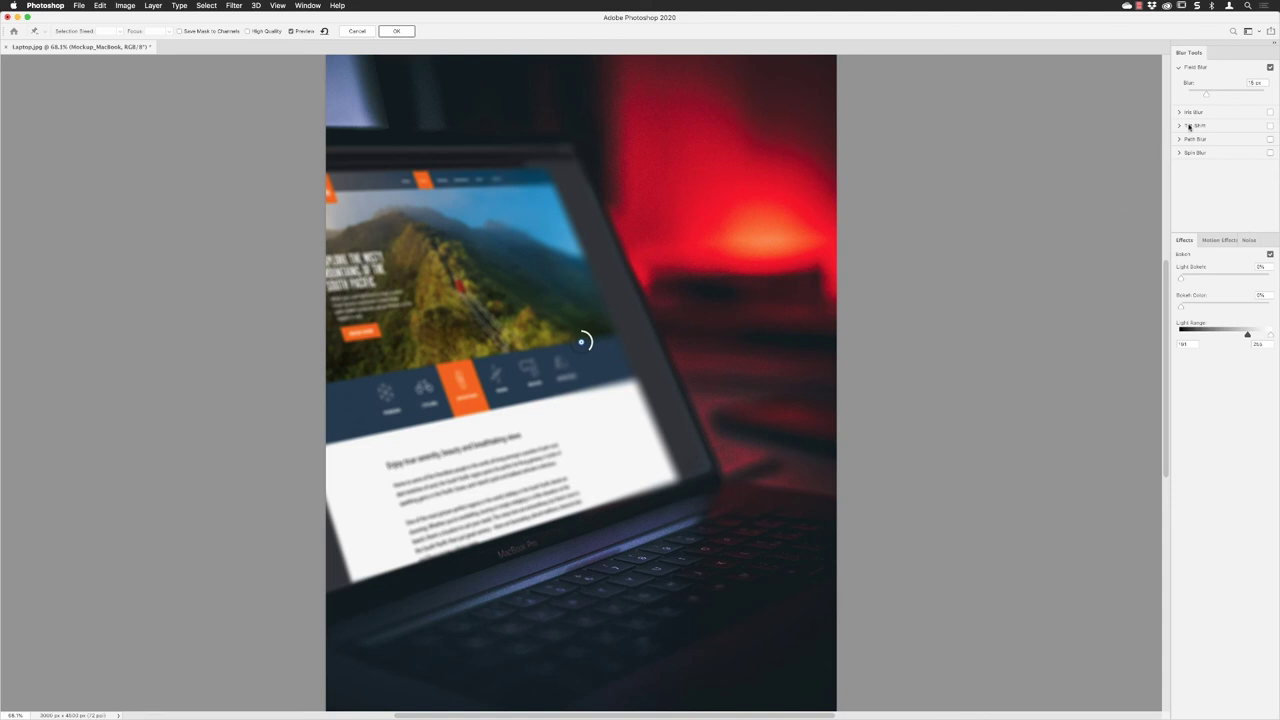
pyautogui.click(1207, 96)
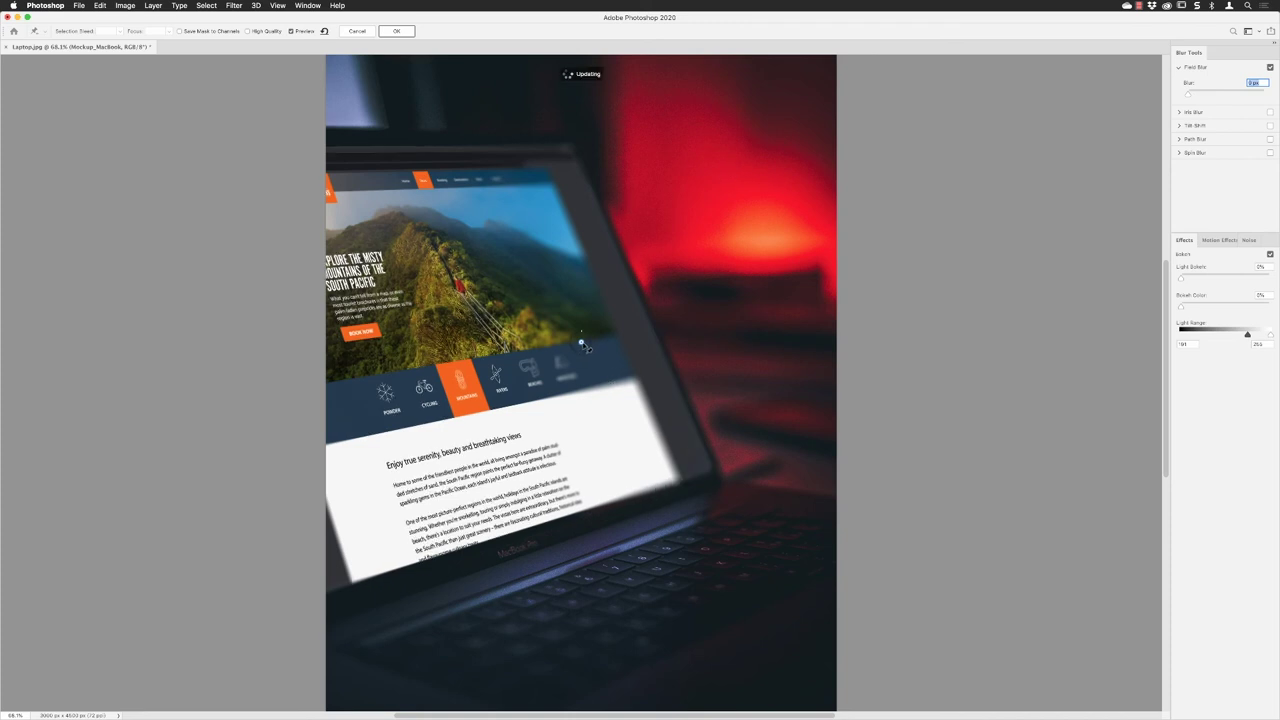
# Place the 0 px pin over the upper-left of the mockup's mountain photo and add a pin of about 13 px blur above the screen's top-left area.
pyautogui.moveTo(583, 345); pyautogui.dragTo(423, 337)
pyautogui.click(358, 157)
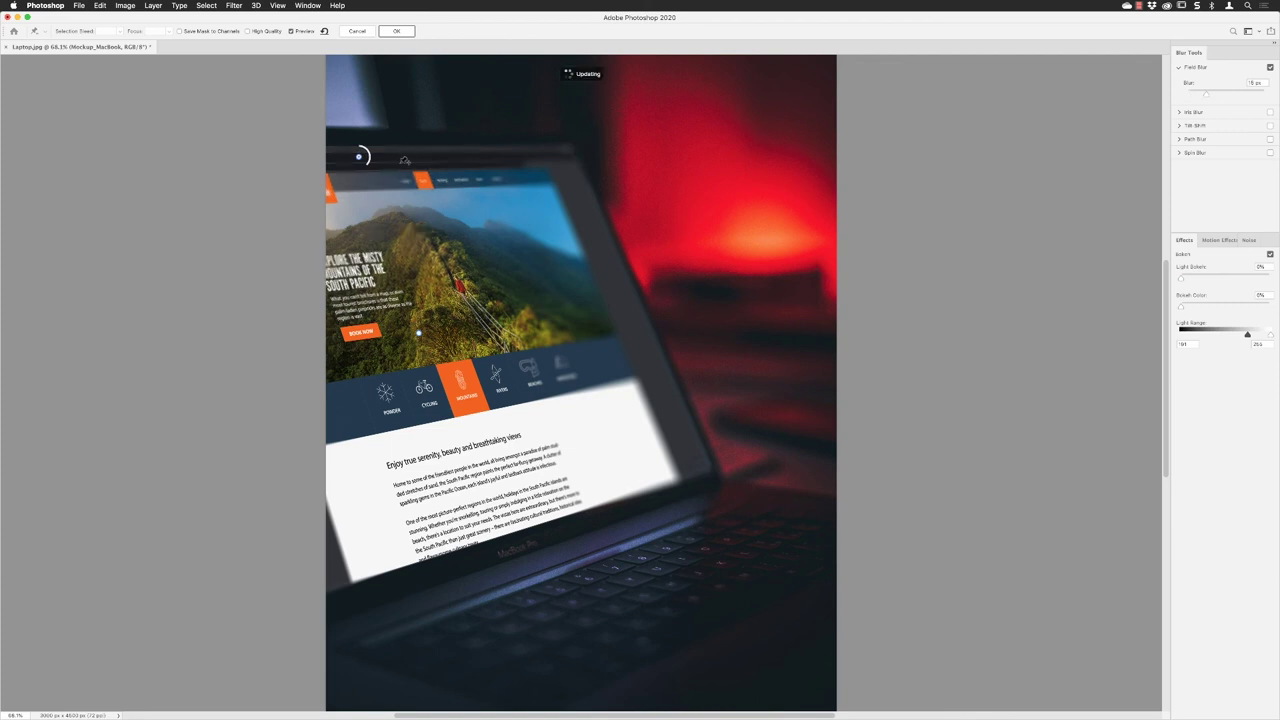
pyautogui.moveTo(362, 157); pyautogui.dragTo(350, 83)
pyautogui.click(420, 334)
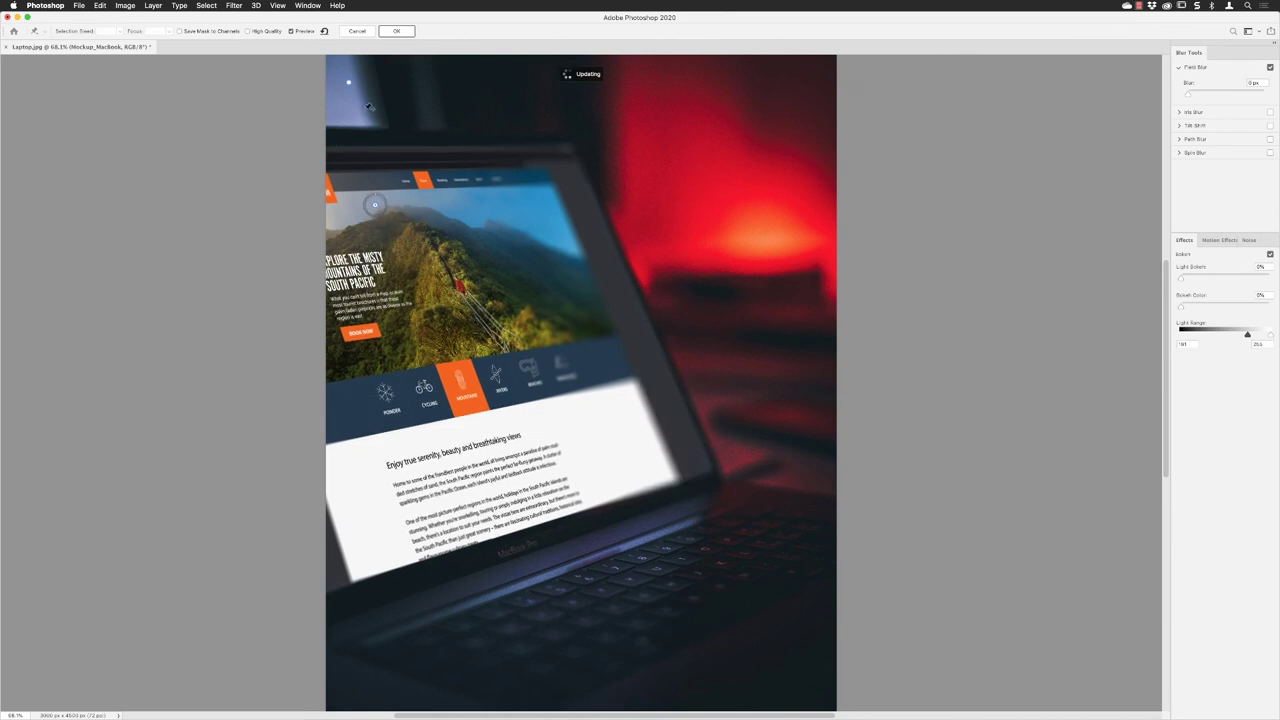
pyautogui.moveTo(349, 87); pyautogui.dragTo(354, 104)
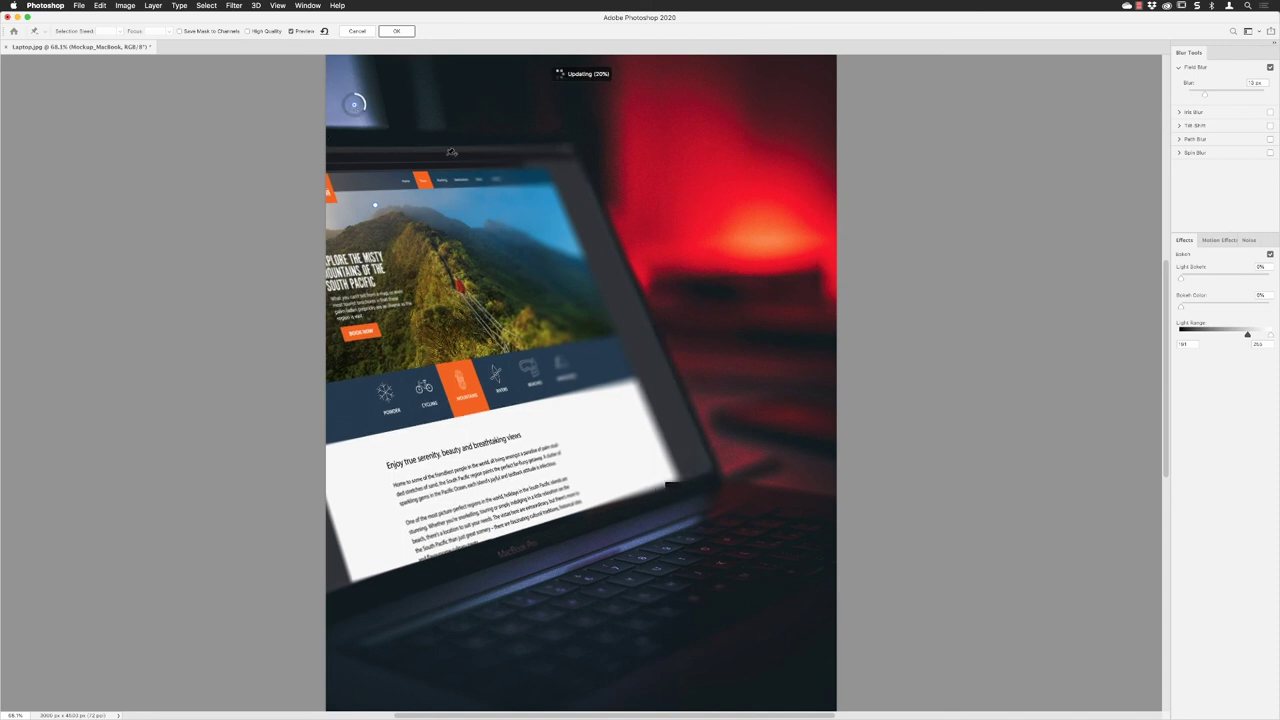
pyautogui.click(382, 227)
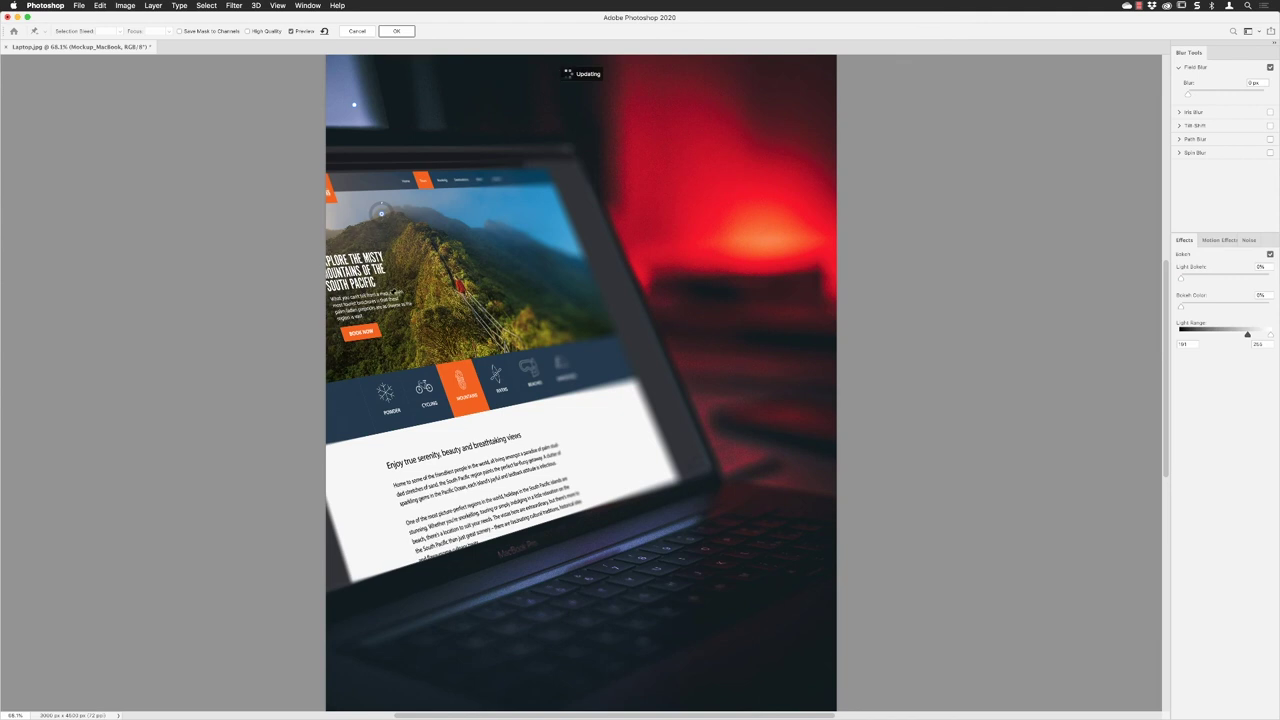
# Add a 0 px pin on the lower body text and a blur pin on the bottom bezel, and apply the Field Blur with High Quality.
pyautogui.click(464, 498)
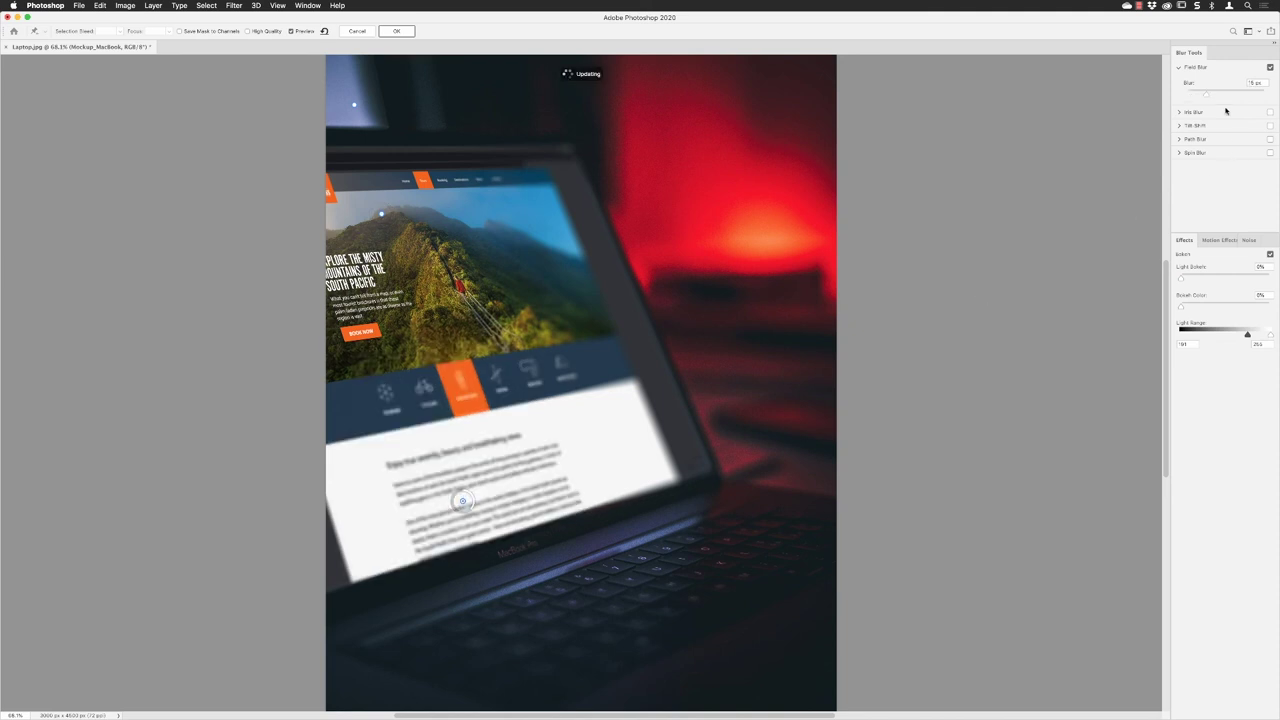
pyautogui.moveTo(1207, 96); pyautogui.dragTo(1179, 97)
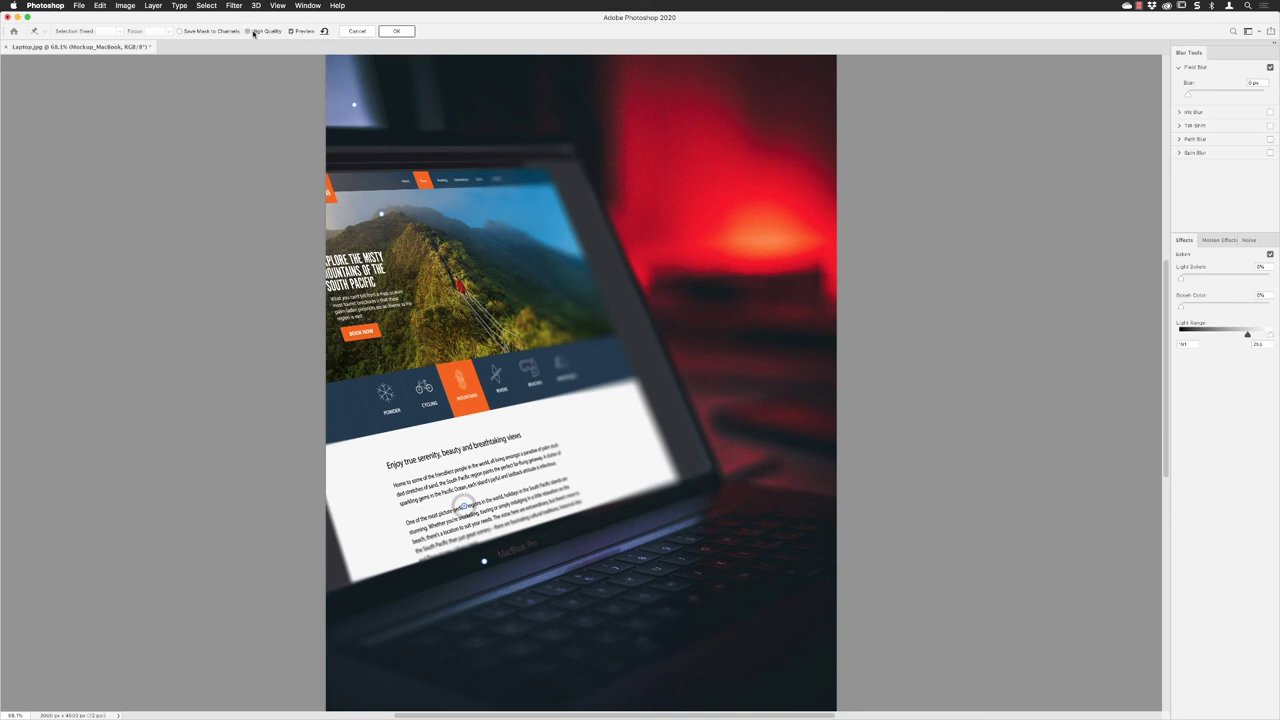
pyautogui.click(400, 31)
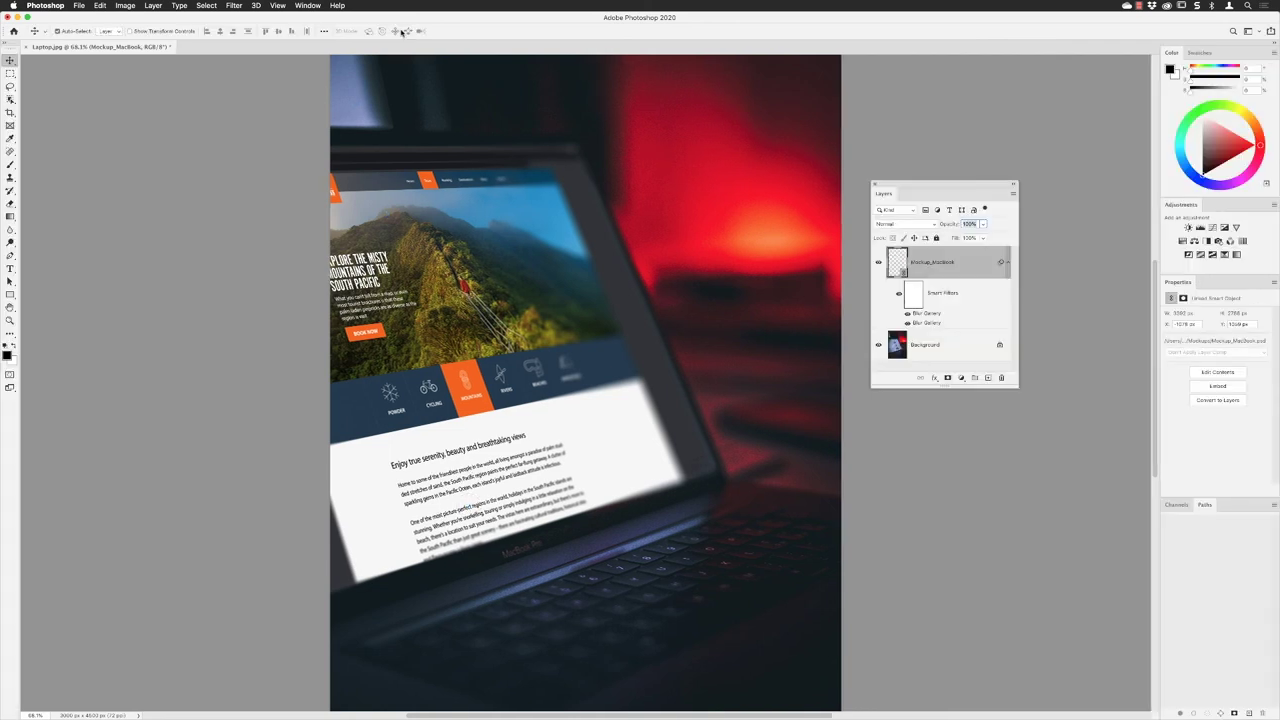